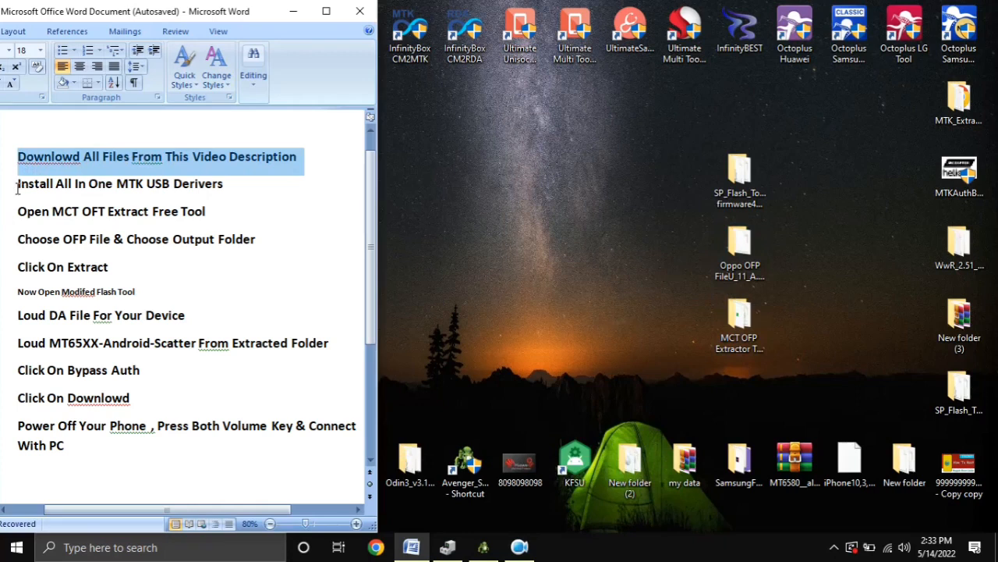
# Follow the written instructions and launch mct_ofp_extractor from the MCT OFP Extractor Tool folder
pyautogui.click(12, 186)
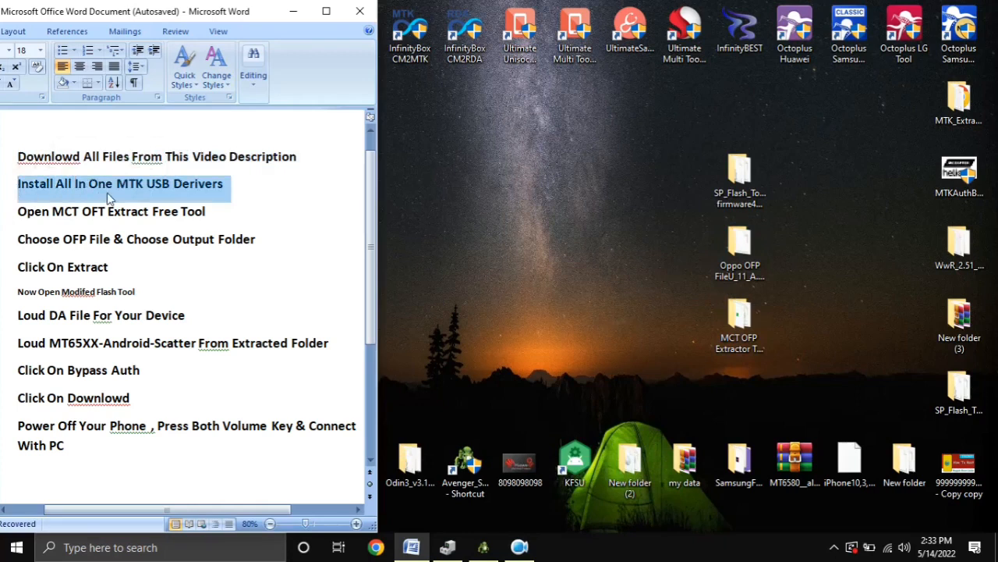
pyautogui.click(10, 211)
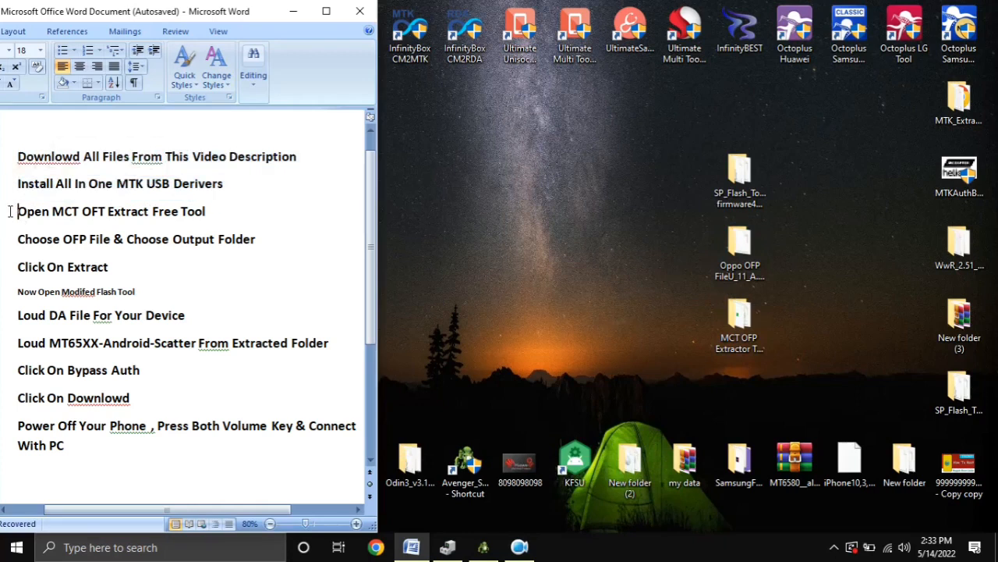
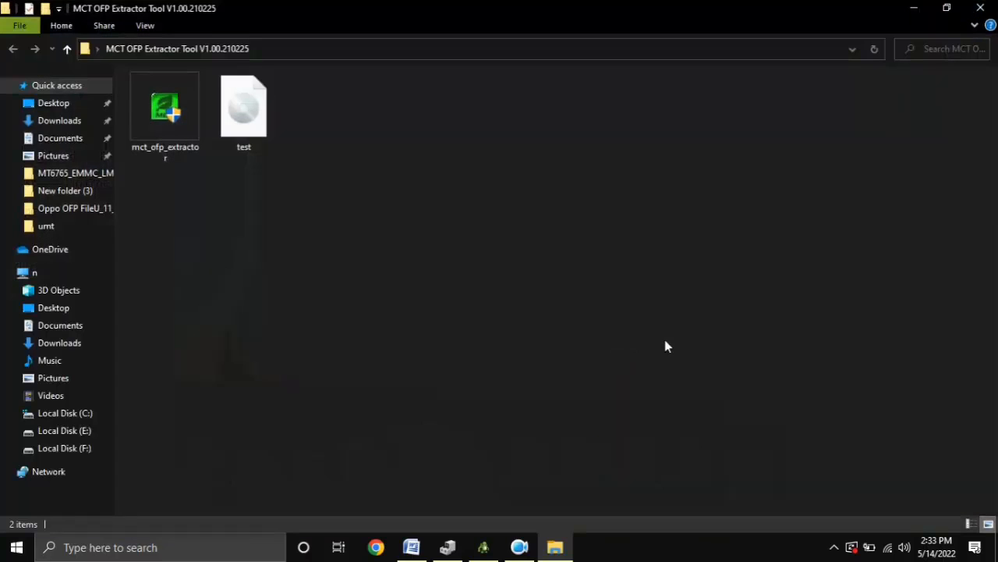
pyautogui.doubleClick(149, 143)
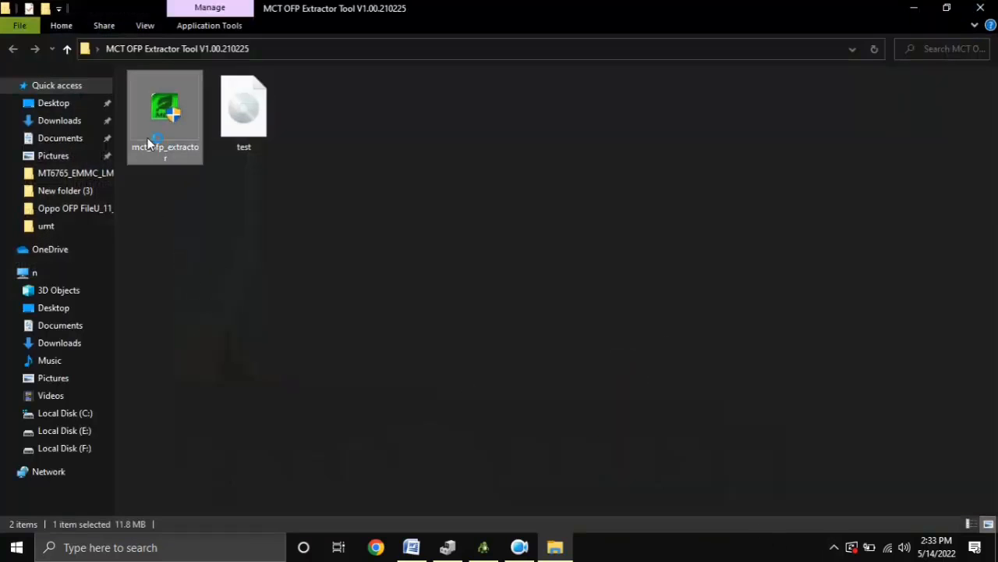
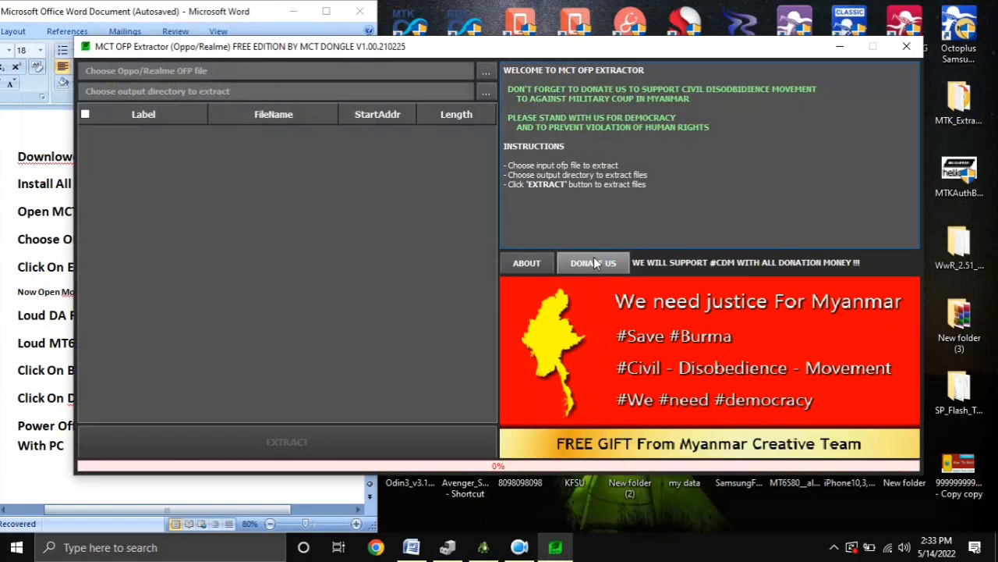
# Load Stock_Firmware_11_A.11_201114_15e73e4e.ofp from the Oppo OFP folder on the desktop as the OFP file
pyautogui.click(484, 73)
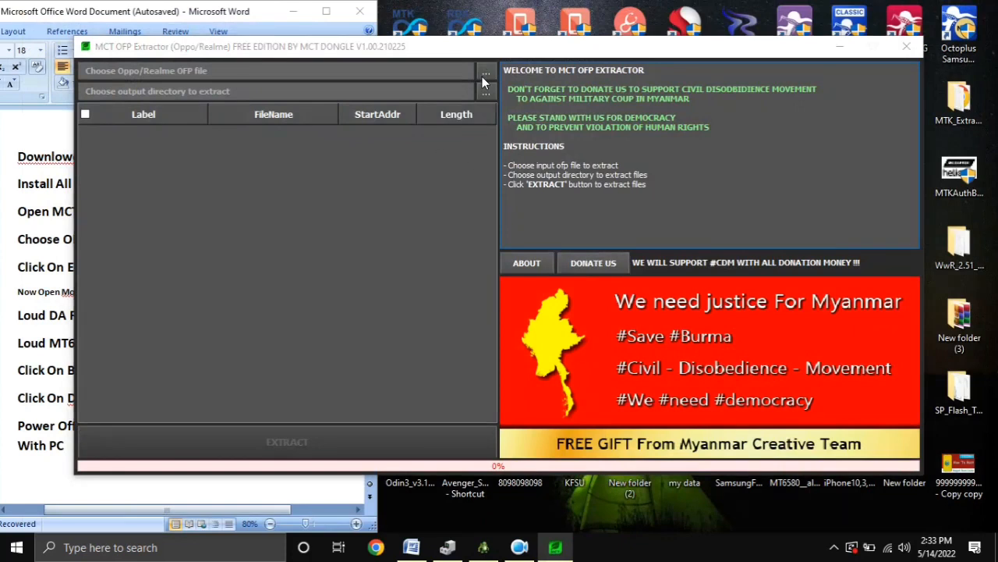
pyautogui.click(196, 95)
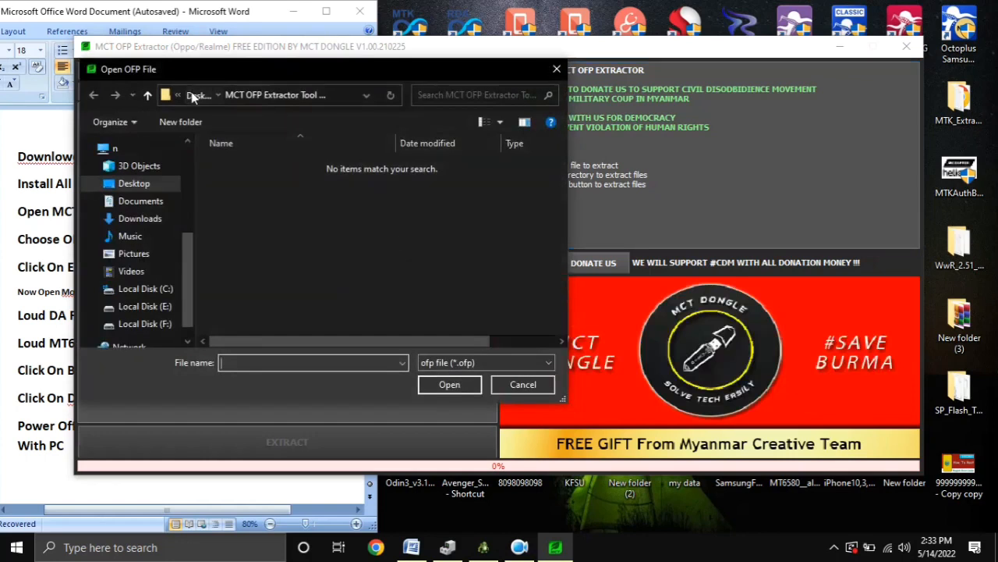
pyautogui.scroll(-1, 337, 302)
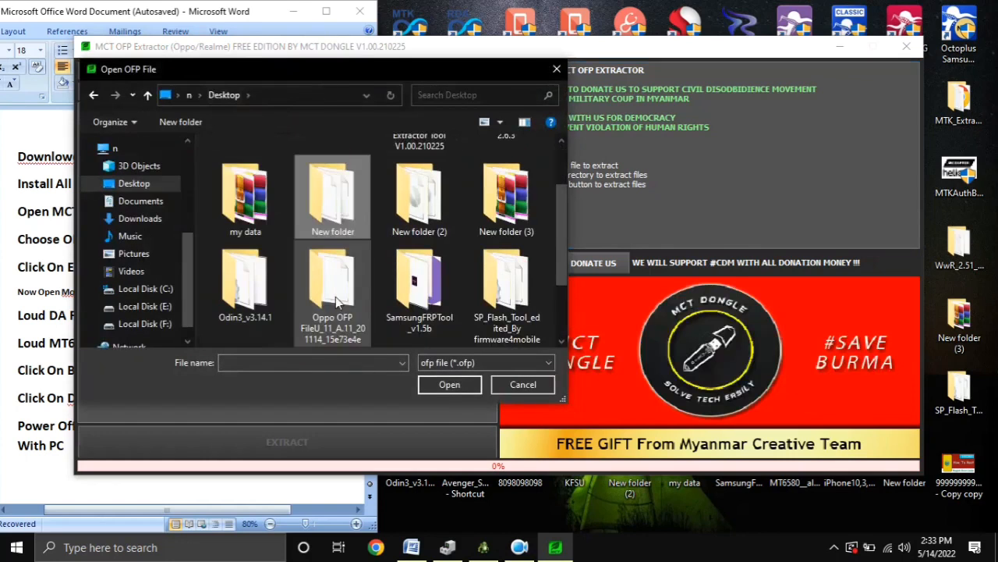
pyautogui.doubleClick(336, 302)
pyautogui.doubleClick(337, 199)
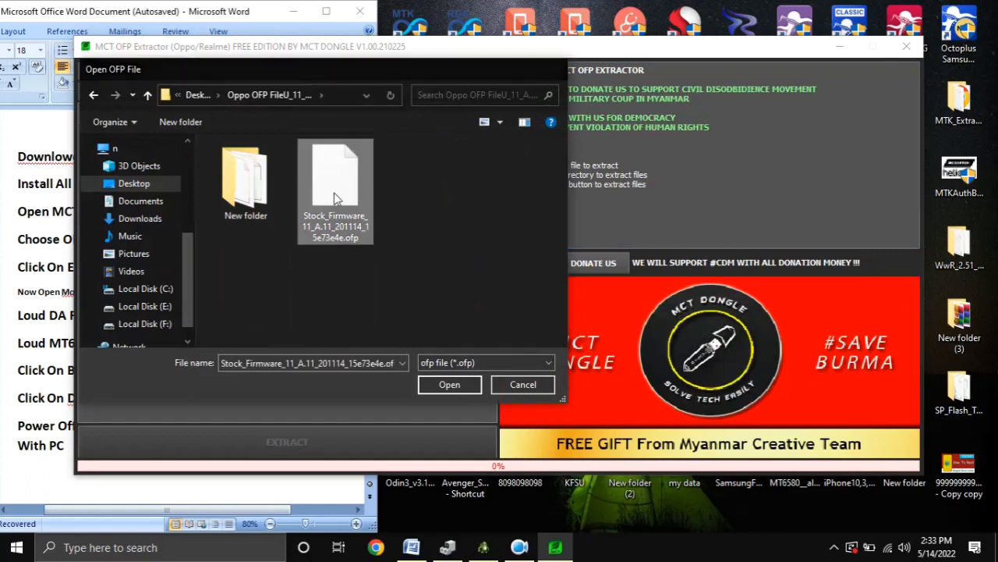
# Create a folder named "extract files" inside the Oppo OFP folder and choose it as the output directory
pyautogui.click(487, 93)
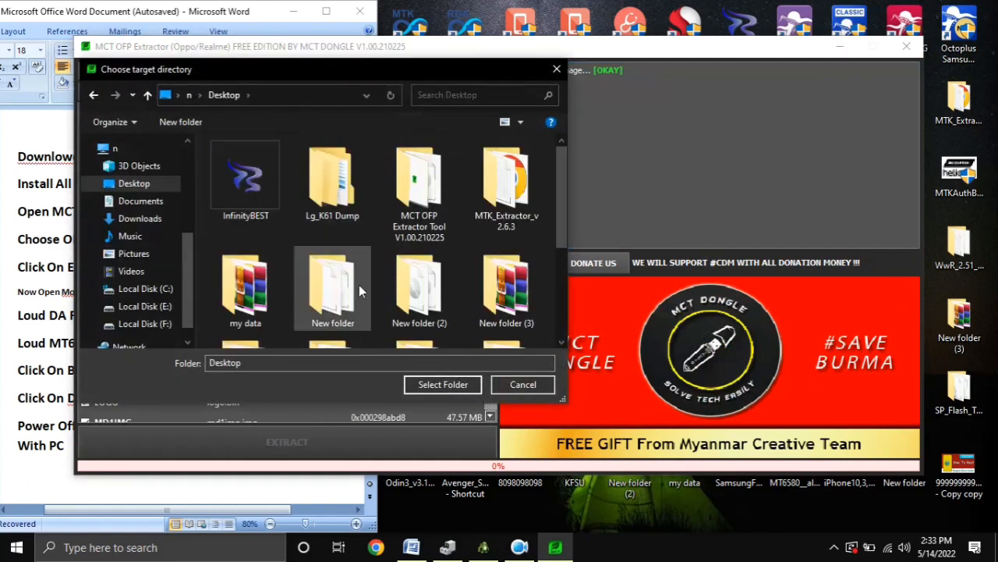
pyautogui.scroll(-2, 348, 295)
pyautogui.doubleClick(352, 195)
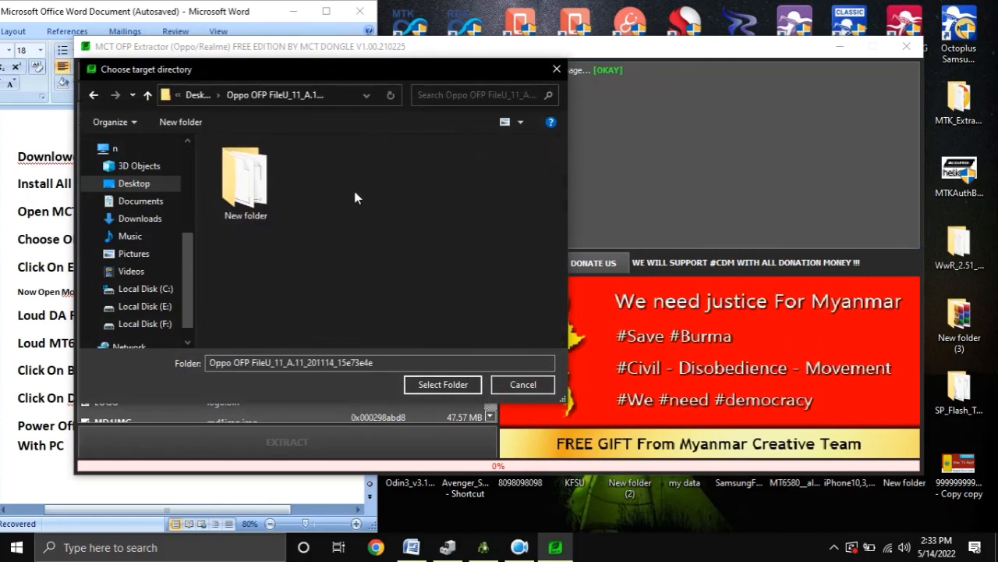
pyautogui.rightClick(327, 272)
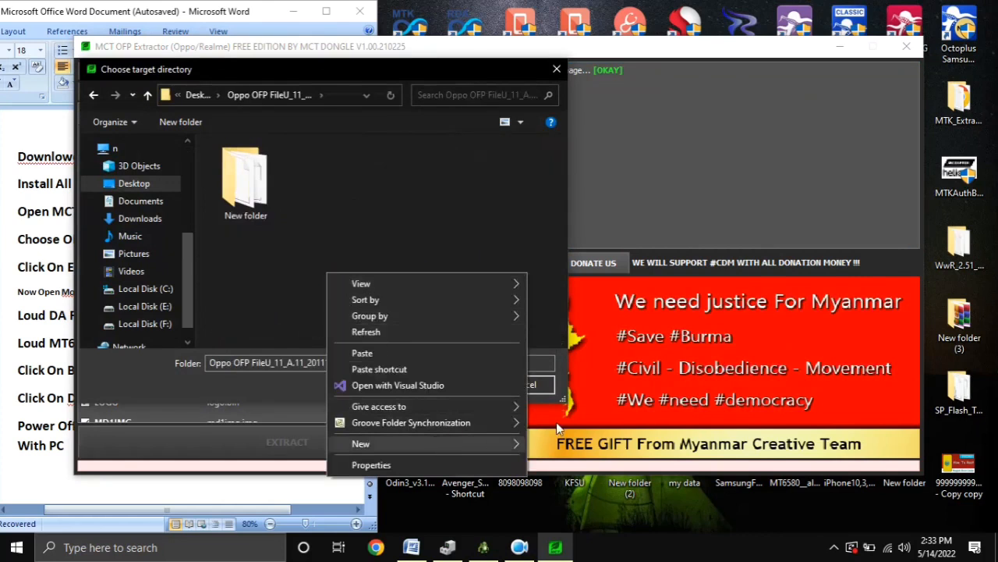
pyautogui.moveTo(557, 425)
pyautogui.click(560, 264)
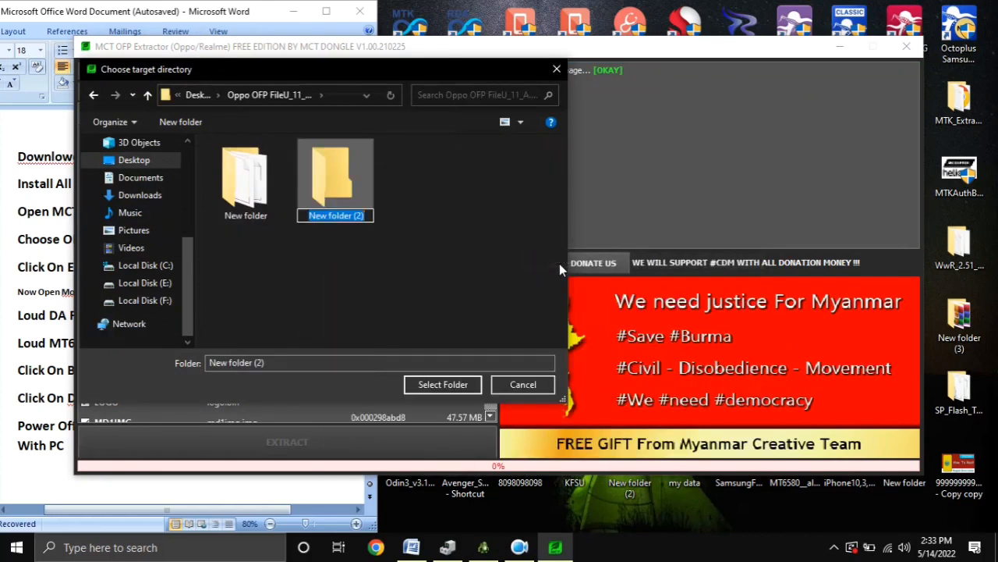
pyautogui.write('extract files')
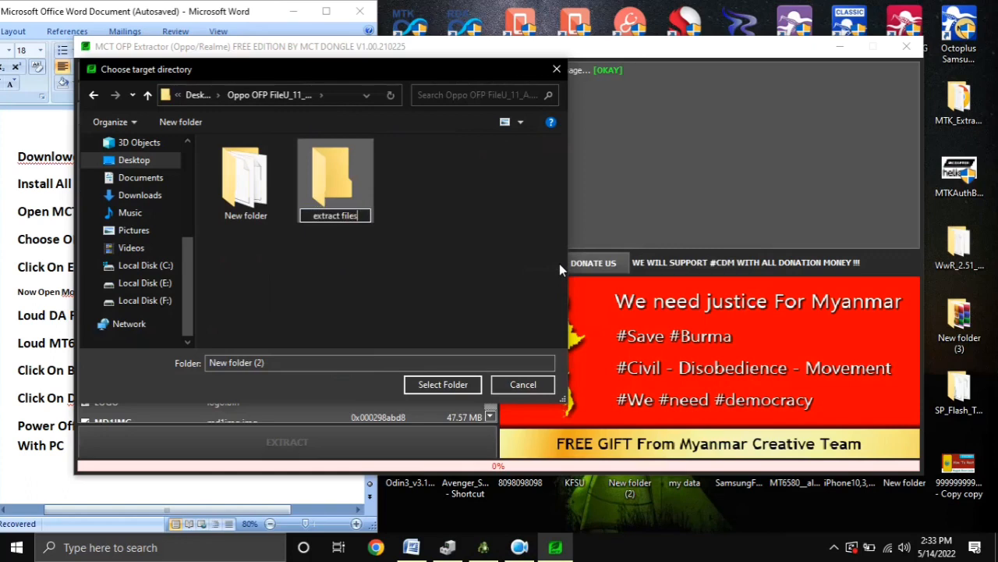
pyautogui.press('Return')
pyautogui.click(455, 386)
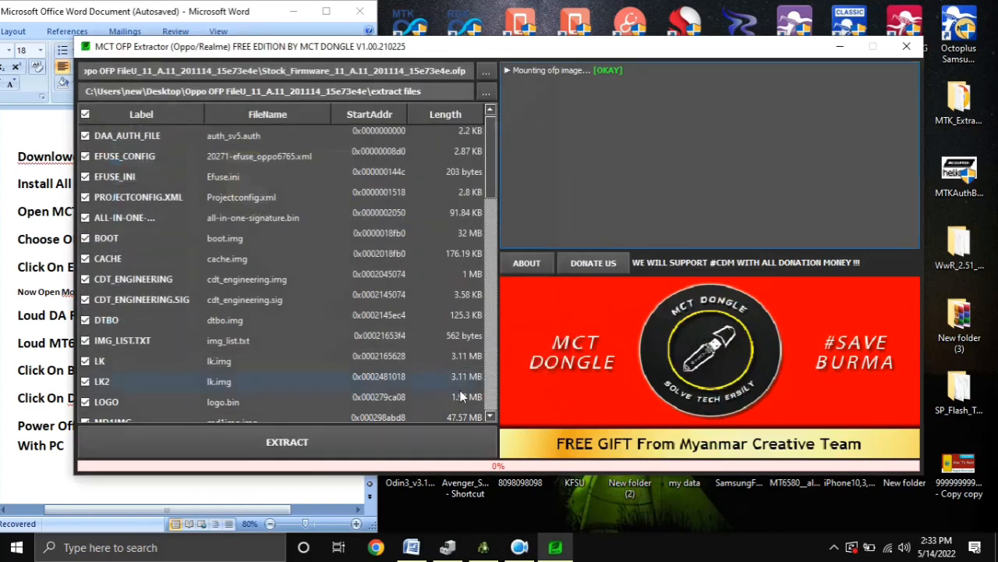
# Look through the firmware's partition list and extract the selected files to the output directory
pyautogui.scroll(-10, 465, 340)
pyautogui.scroll(-5, 465, 341)
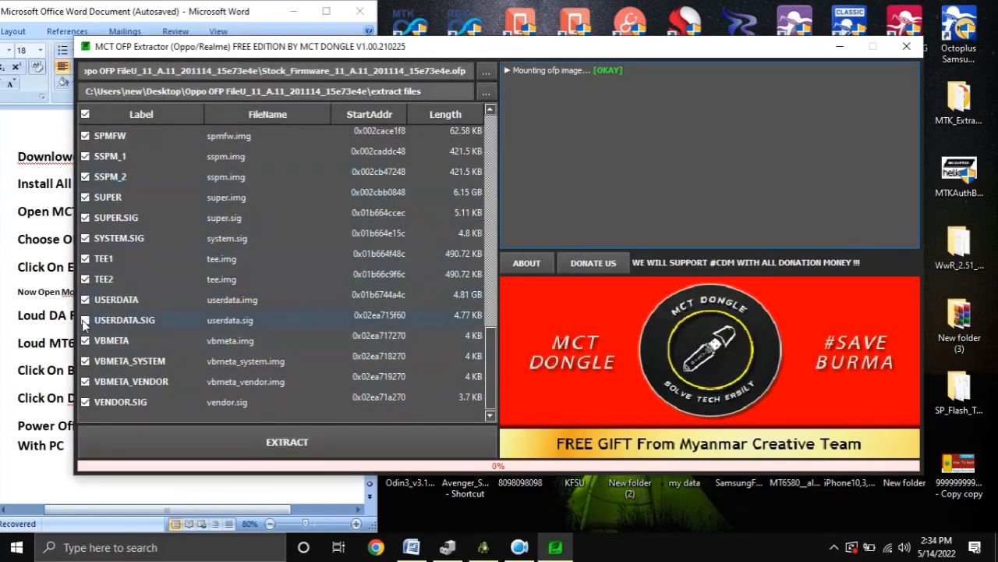
pyautogui.scroll(15, 354, 348)
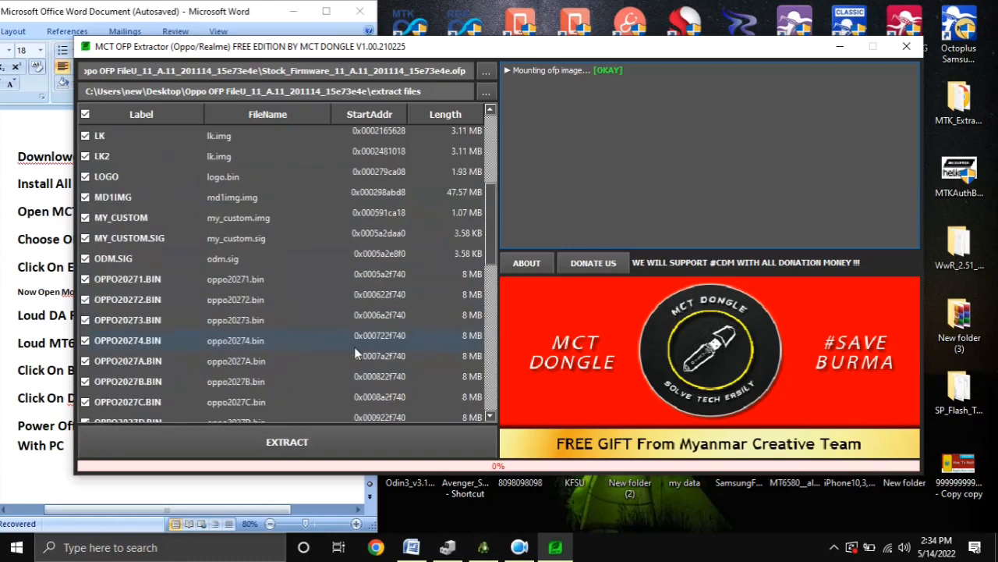
pyautogui.click(307, 441)
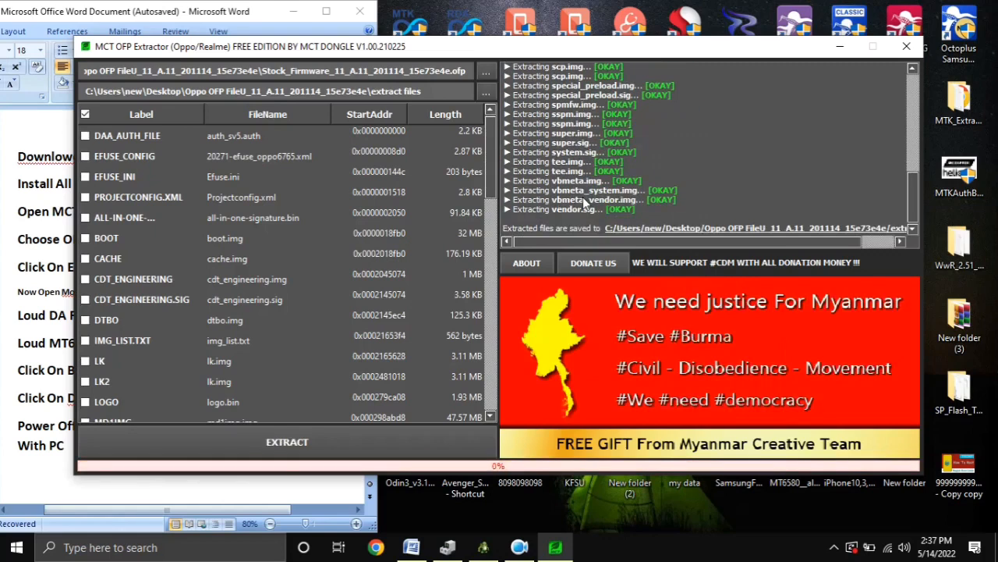
# Check the saved output path in the log and the partition list, and close the extractor
pyautogui.tripleClick(591, 228)
pyautogui.scroll(-10, 290, 258)
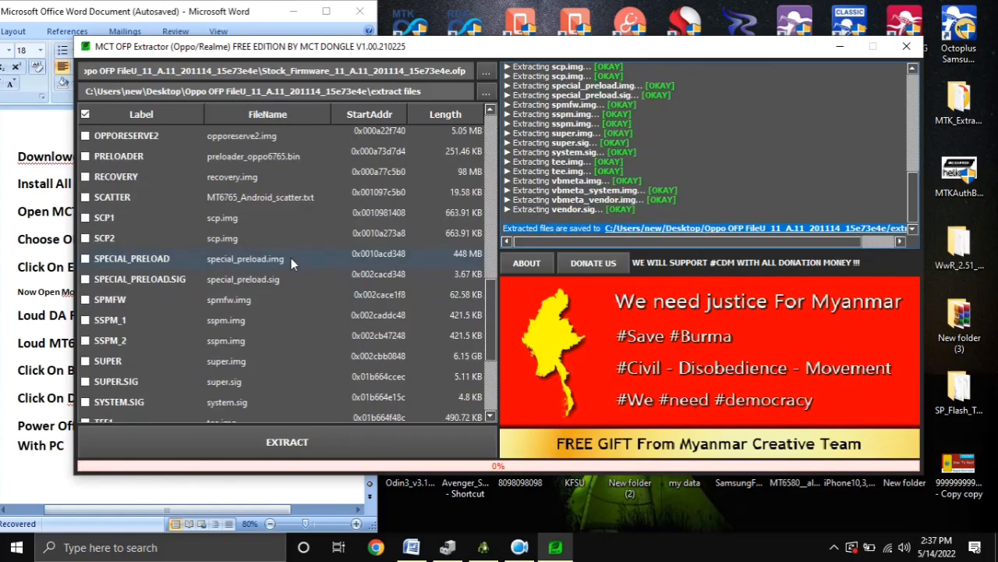
pyautogui.click(906, 46)
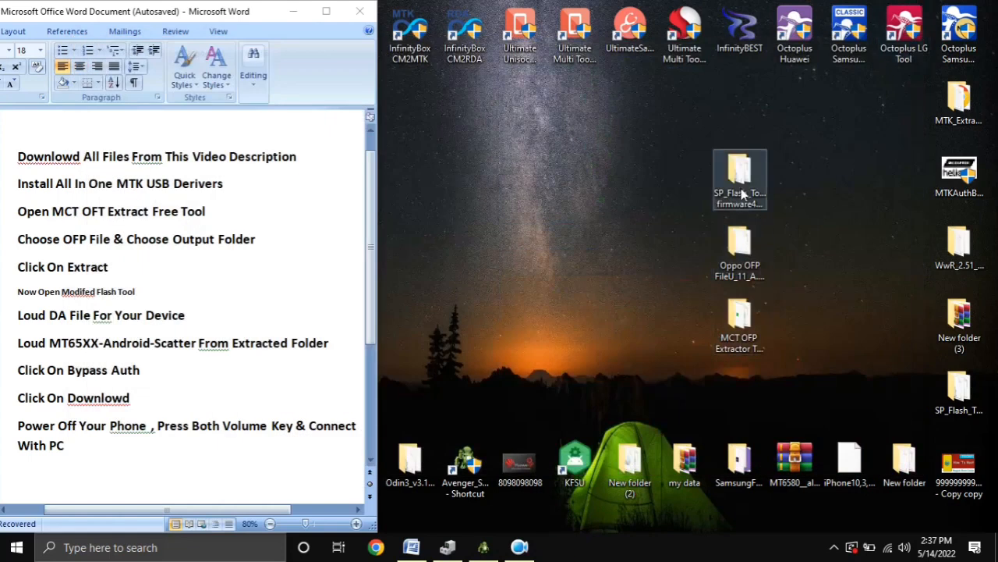
# Open the "extract files" folder inside the Oppo OFP folder and examine the extracted firmware files
pyautogui.doubleClick(739, 253)
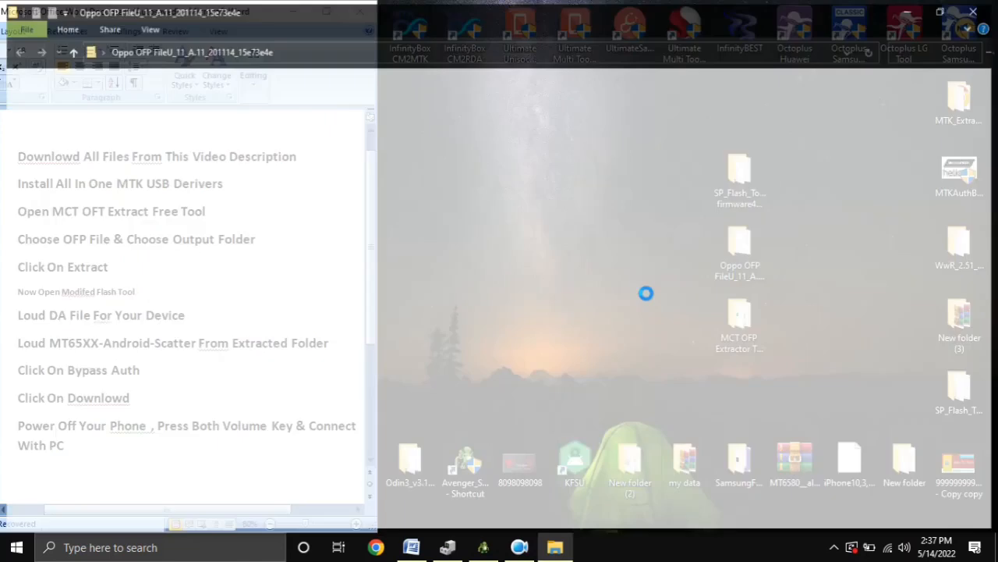
pyautogui.doubleClick(199, 100)
pyautogui.moveTo(605, 117); pyautogui.dragTo(318, 423)
pyautogui.scroll(5, 318, 423)
pyautogui.click(303, 299)
pyautogui.scroll(-5, 405, 357)
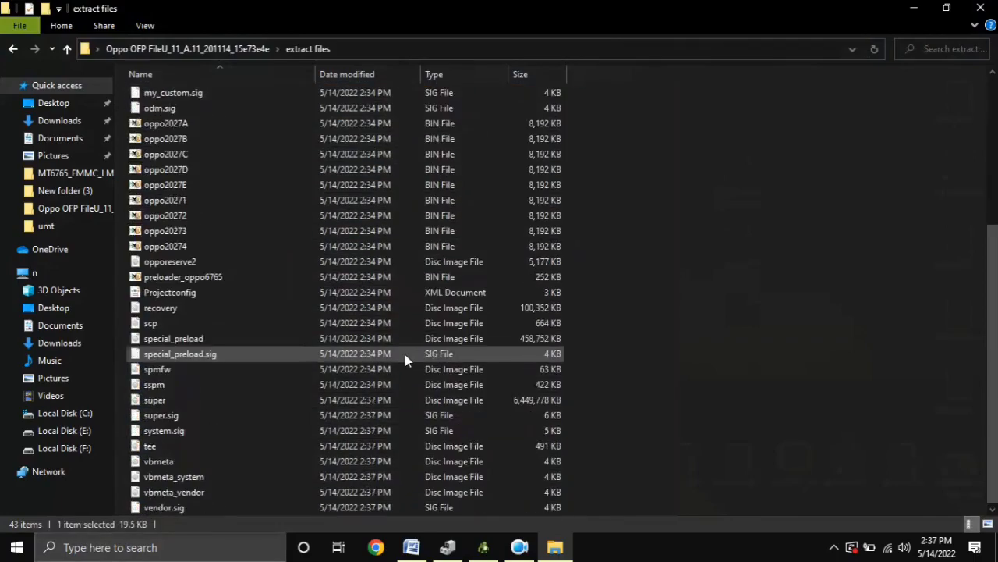
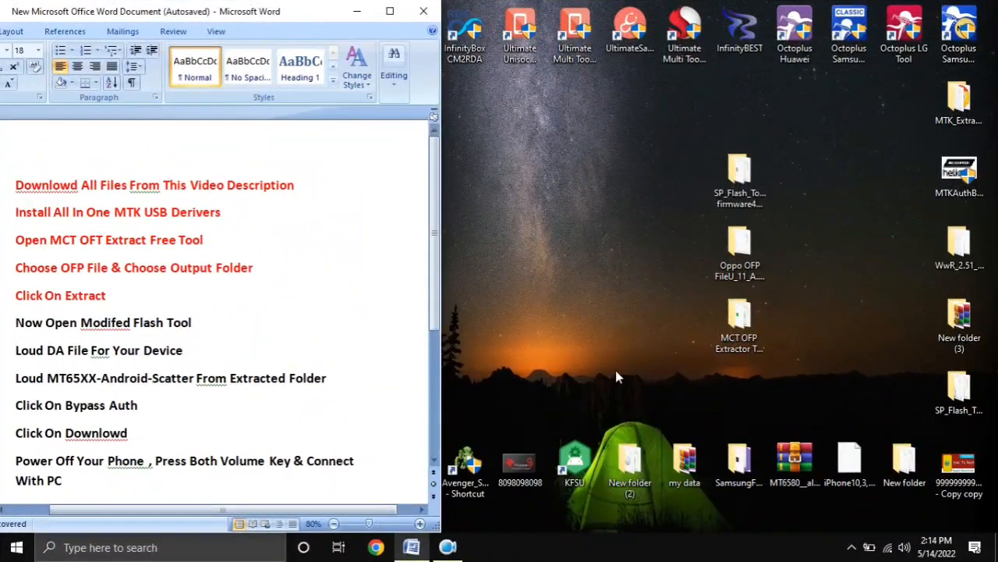
# Review the red extraction instructions in the Word document and the flashing steps below them
pyautogui.scroll(-1, 256, 345)
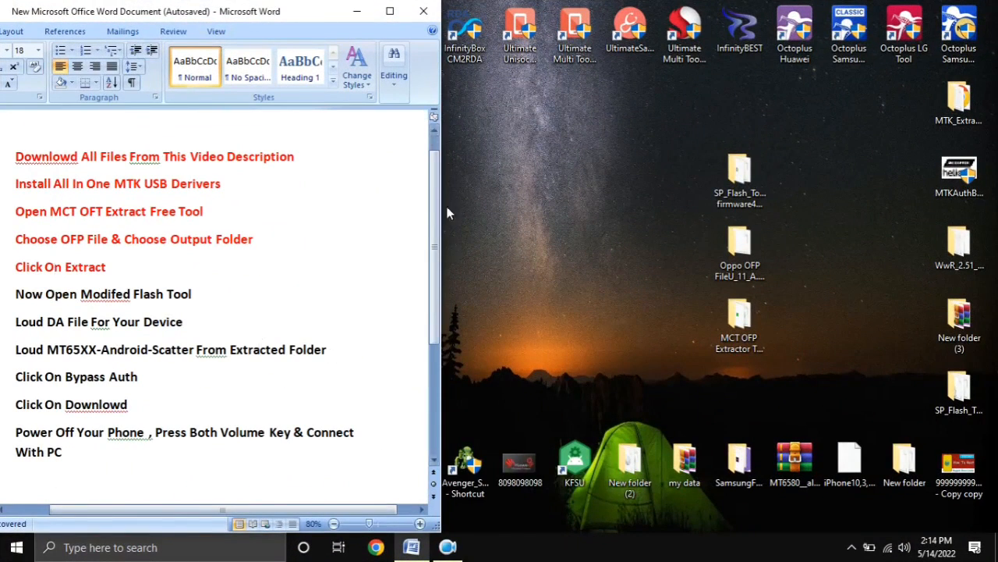
pyautogui.scroll(-1, 436, 216)
pyautogui.moveTo(83, 242); pyautogui.dragTo(11, 161)
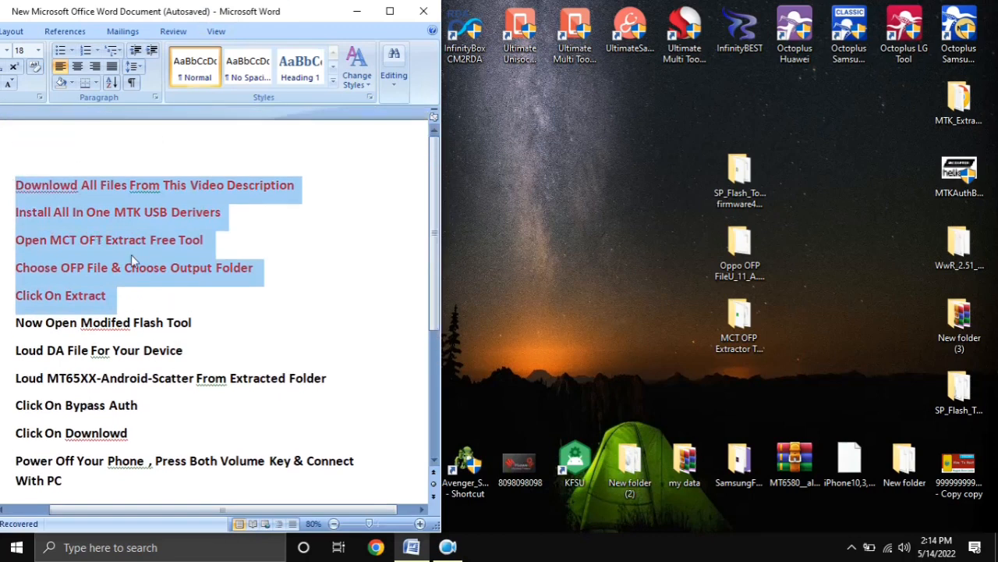
pyautogui.scroll(-2, 426, 282)
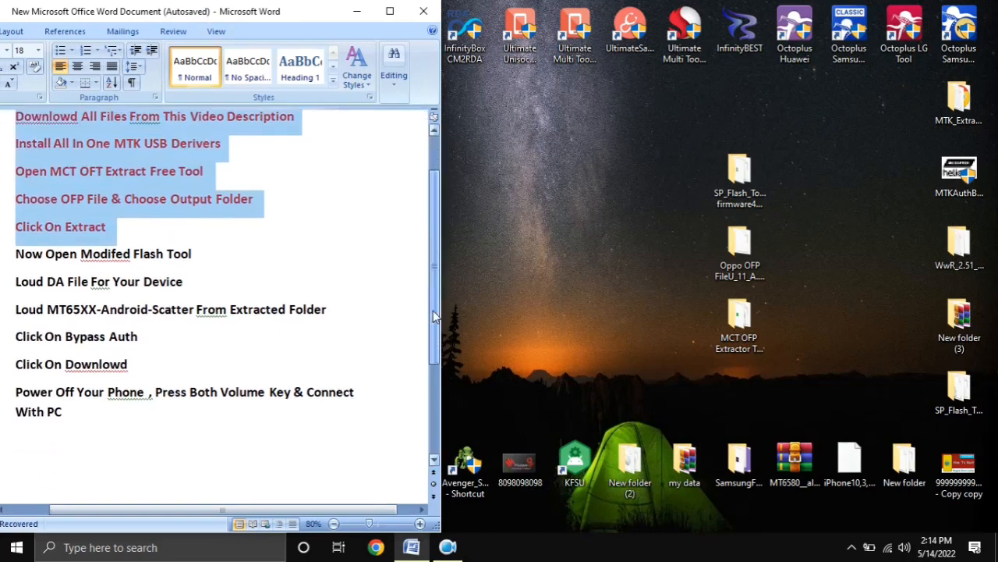
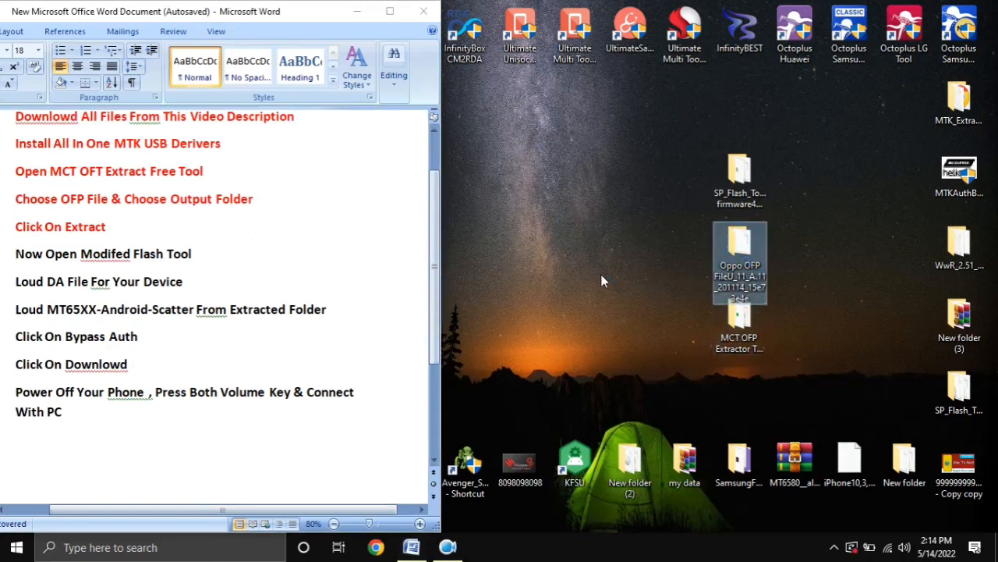
# Inspect the Extract Rom folder's files, including the super image, and return to the stock firmware OFP file in its parent folder
pyautogui.click(603, 276)
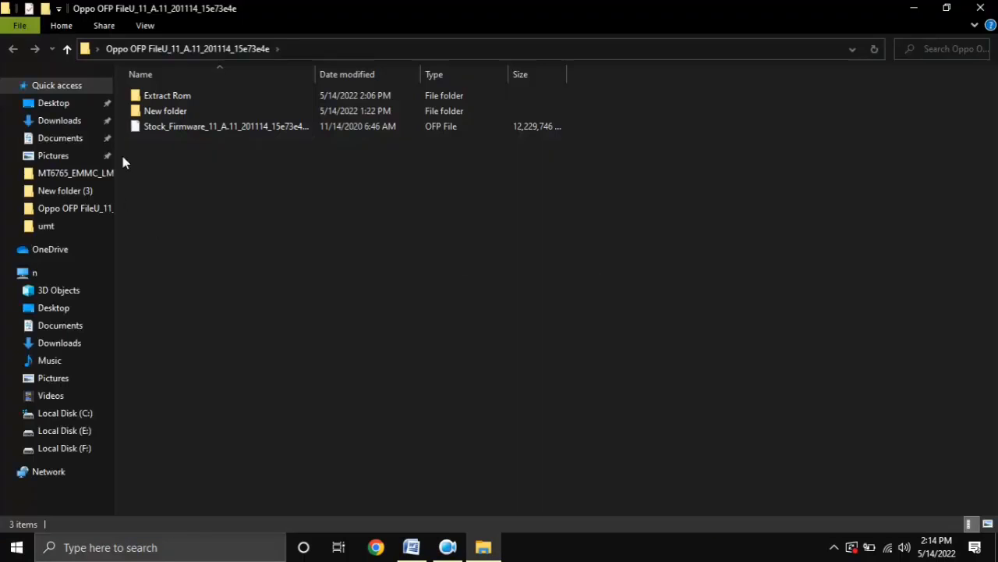
pyautogui.click(233, 127)
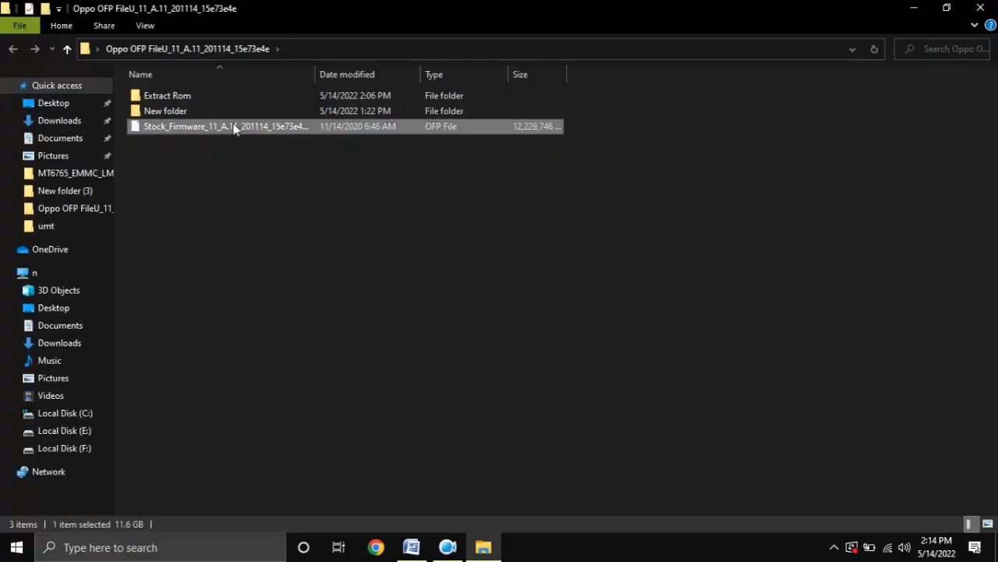
pyautogui.doubleClick(164, 95)
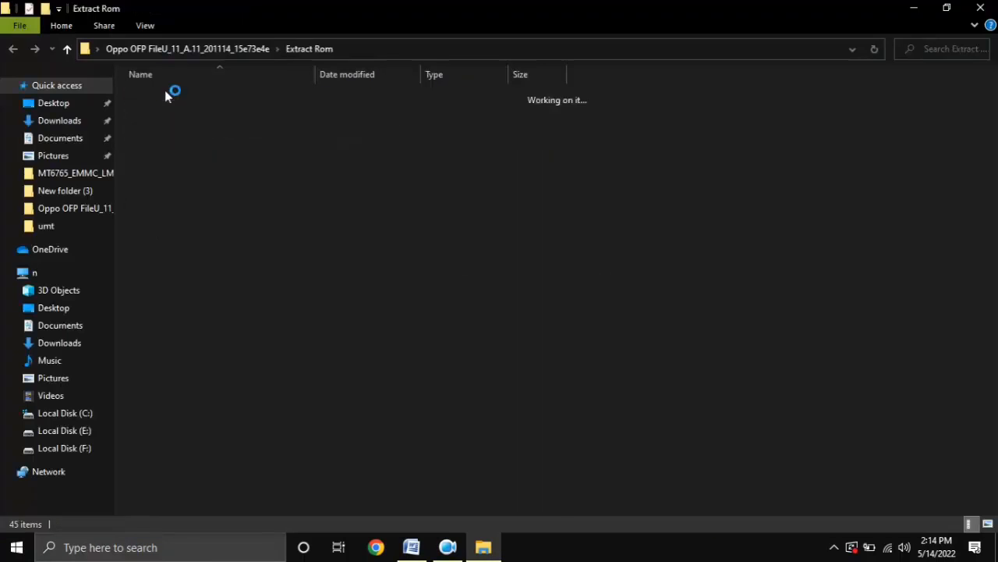
pyautogui.moveTo(619, 89); pyautogui.dragTo(356, 437)
pyautogui.scroll(7, 356, 438)
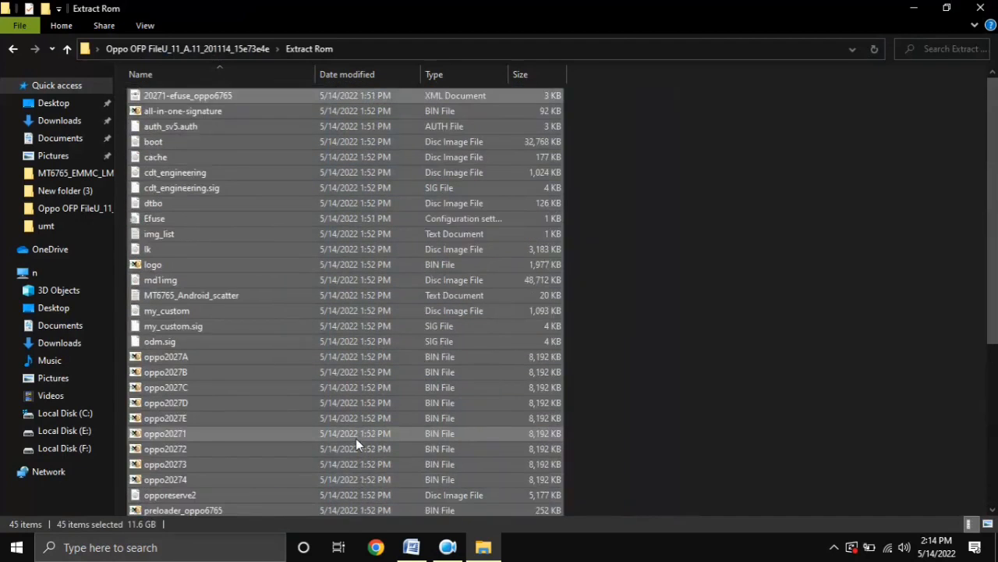
pyautogui.scroll(-6, 356, 437)
pyautogui.scroll(-1, 368, 443)
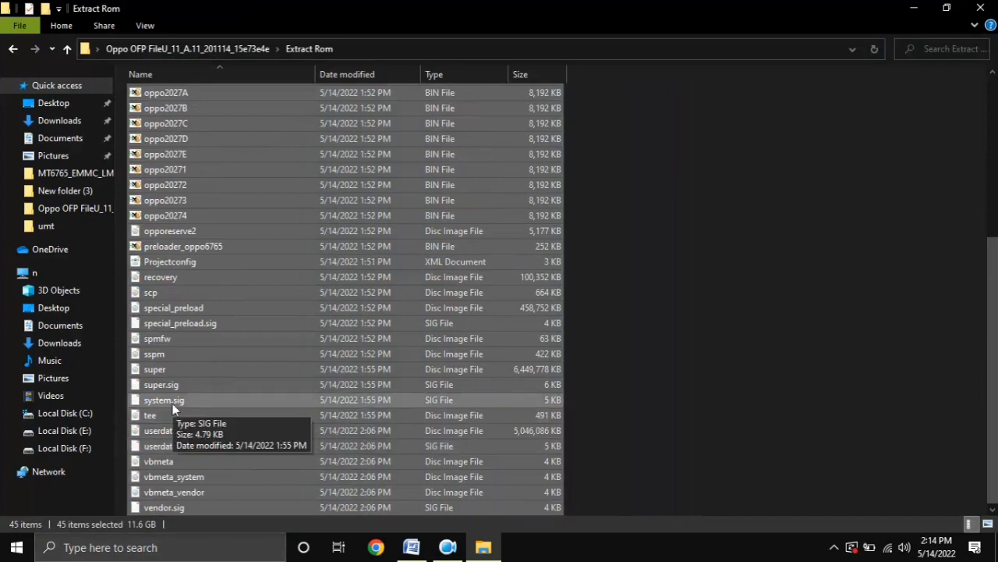
pyautogui.click(179, 372)
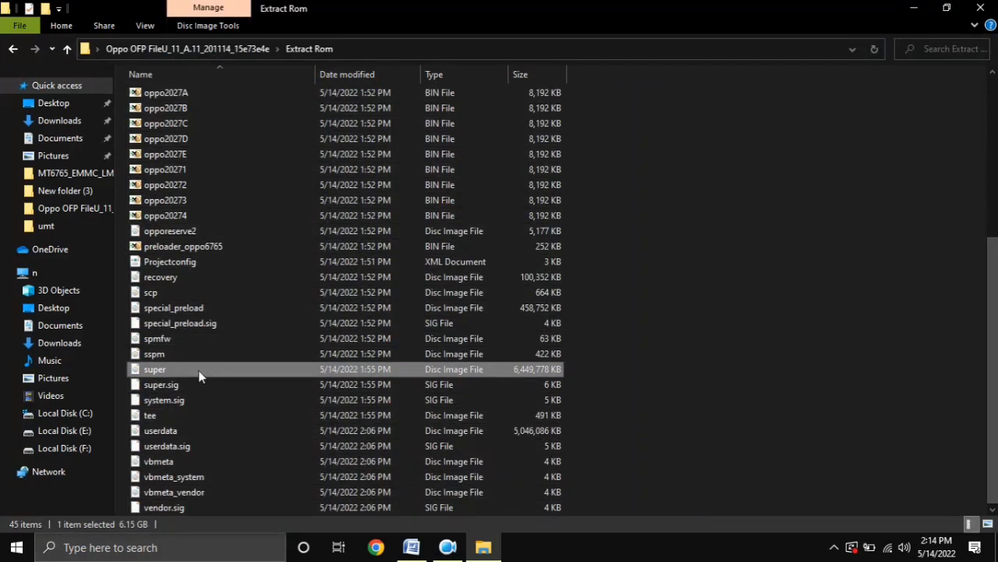
pyautogui.click(13, 49)
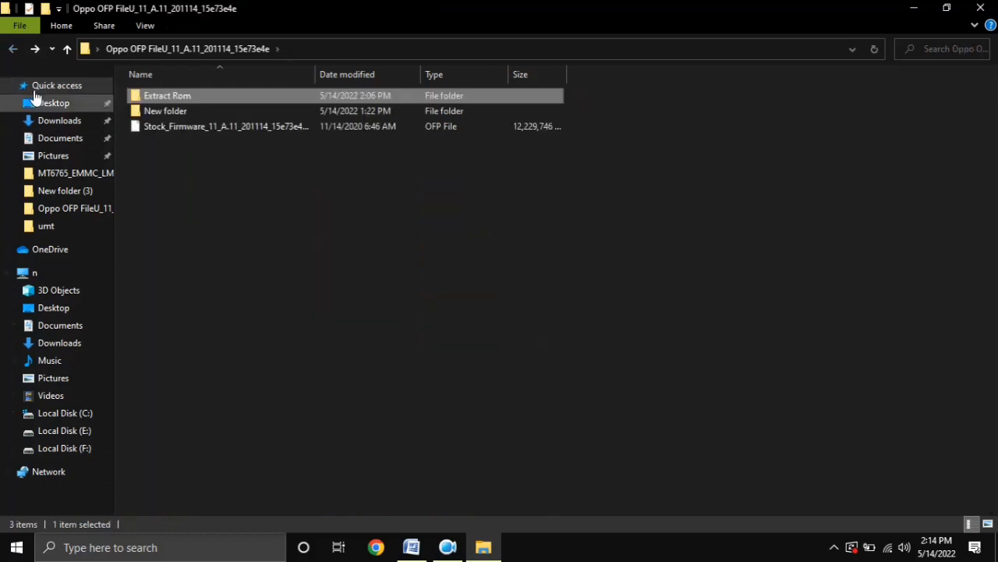
pyautogui.click(181, 130)
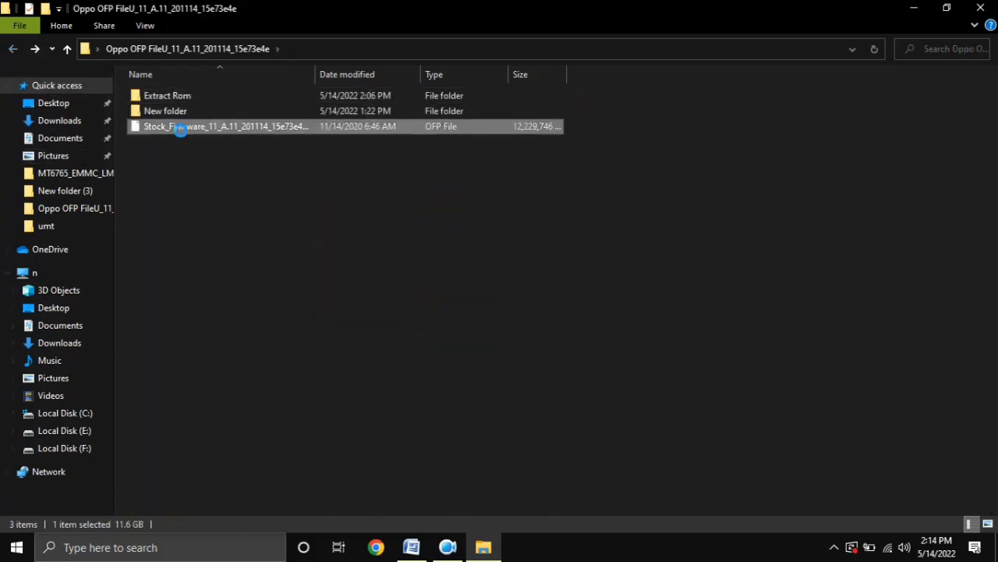
# Delete the stock firmware OFP file from the Oppo OFP folder and close the folder window
pyautogui.rightClick(181, 130)
pyautogui.click(243, 419)
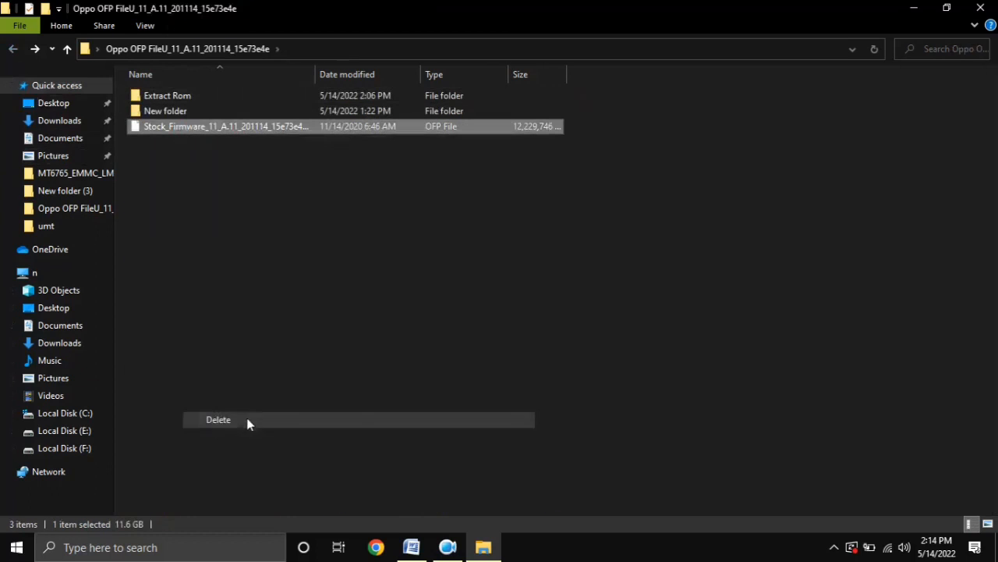
pyautogui.click(981, 8)
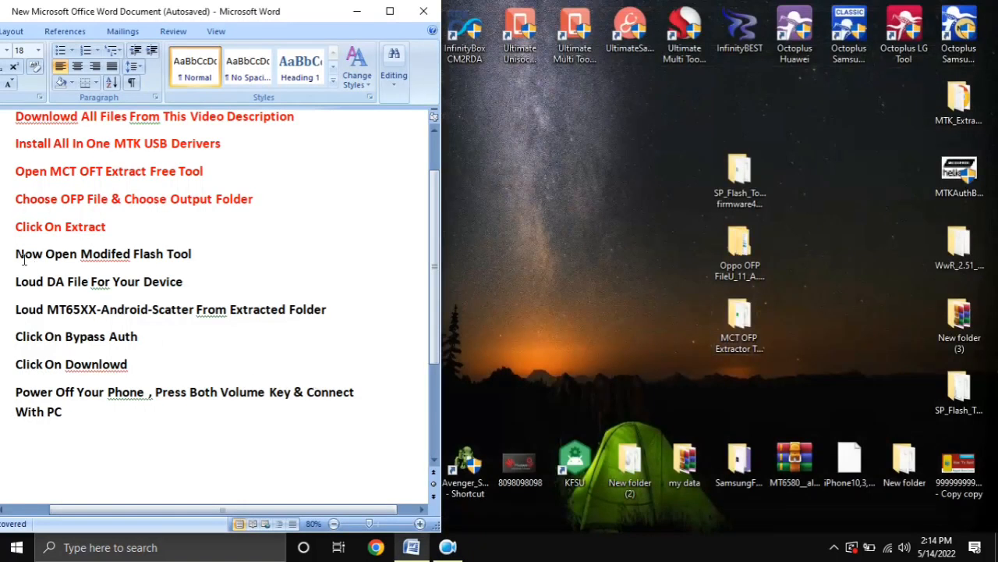
# Launch flash_tool from the SP_Flash_Tool_edited_By firmware4mobile folder on the desktop, closing the folder window and the startup message
pyautogui.moveTo(19, 248); pyautogui.dragTo(192, 254)
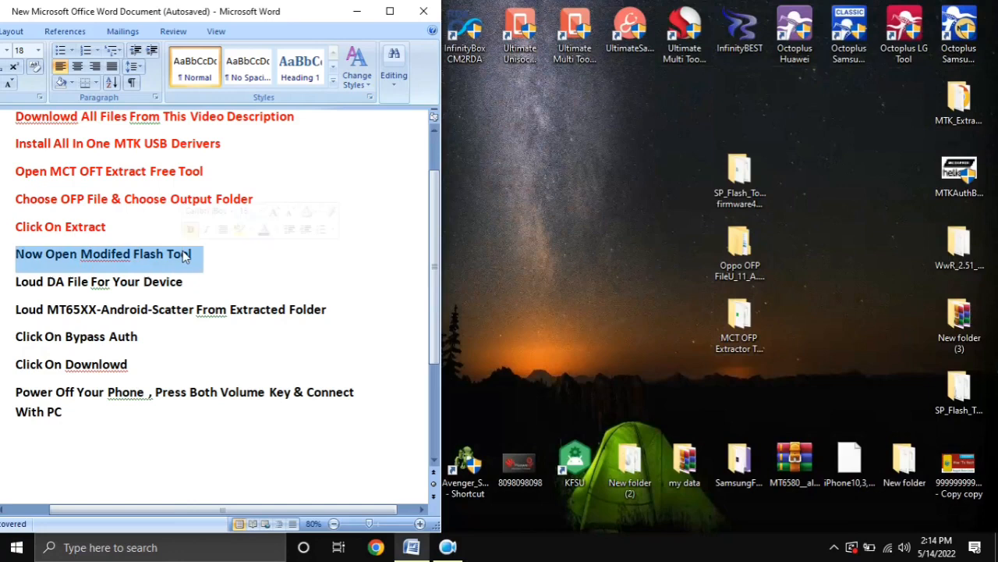
pyautogui.click(598, 311)
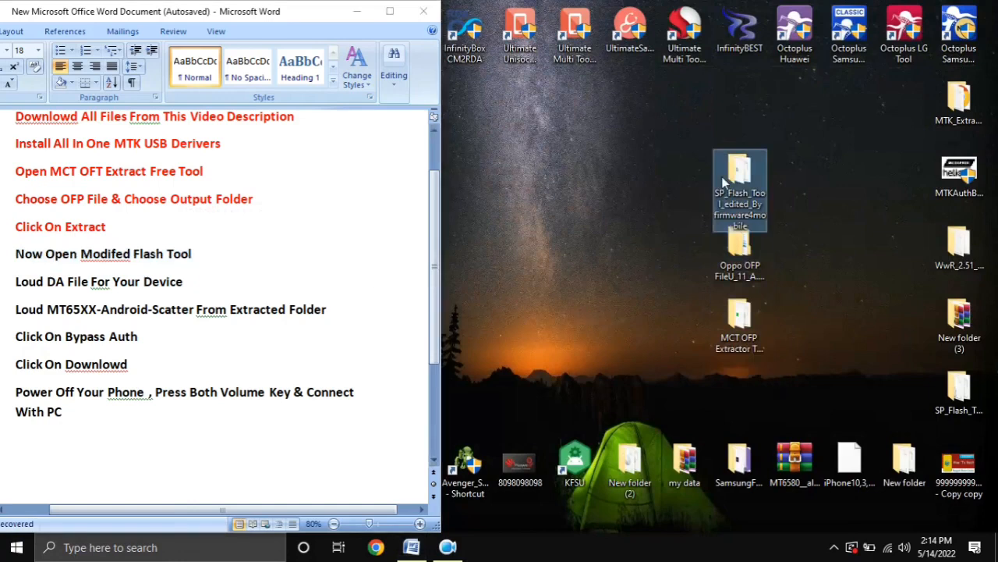
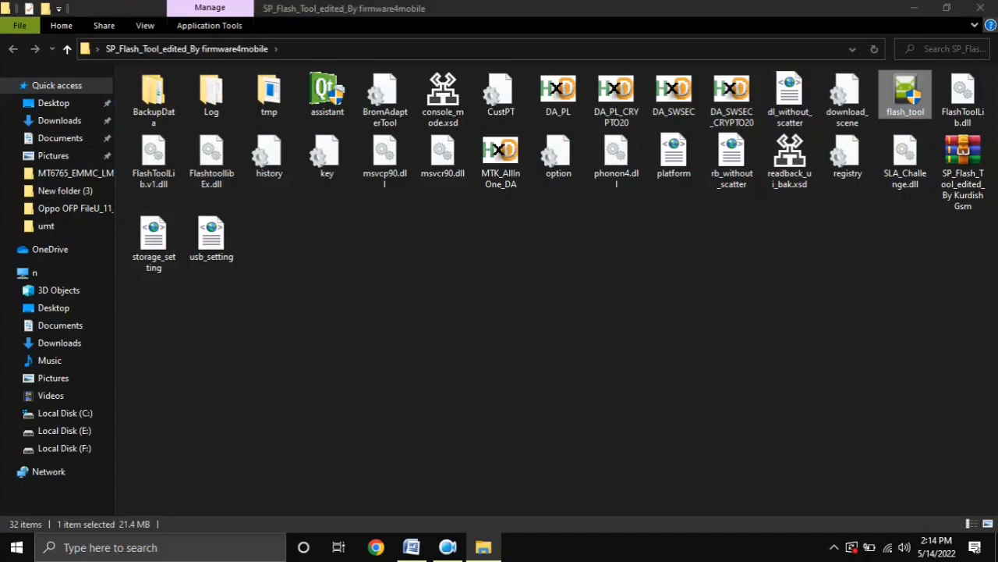
pyautogui.click(981, 8)
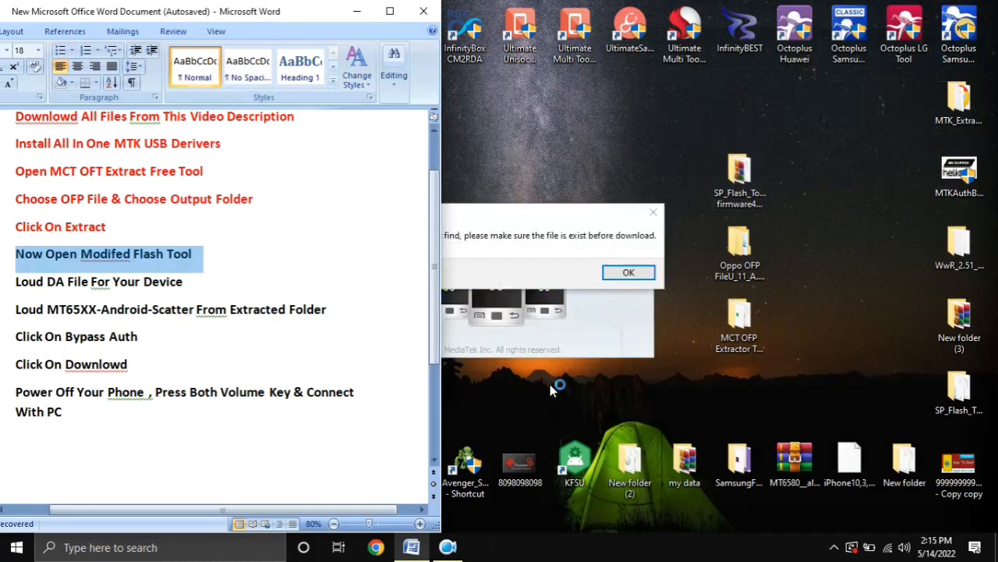
pyautogui.click(628, 273)
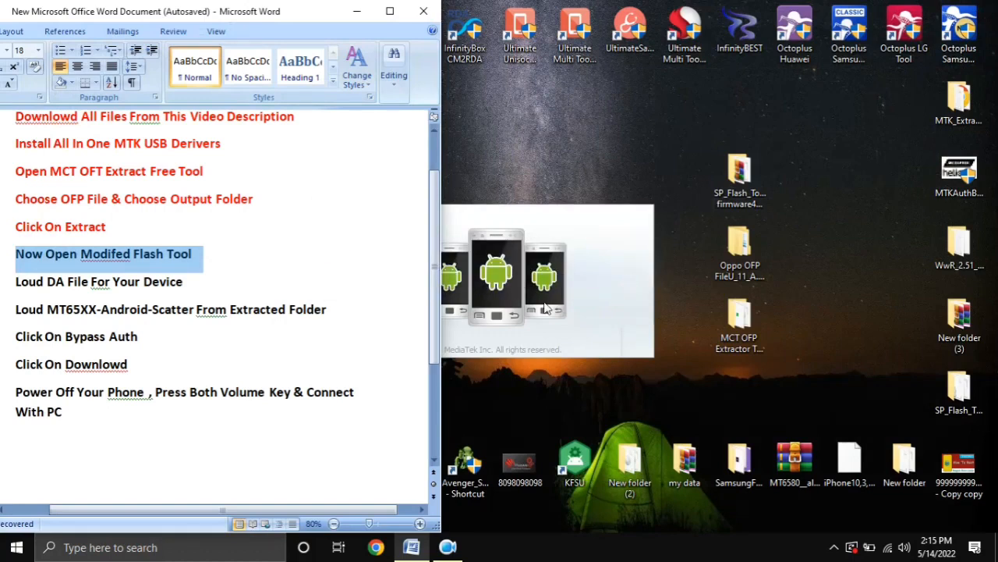
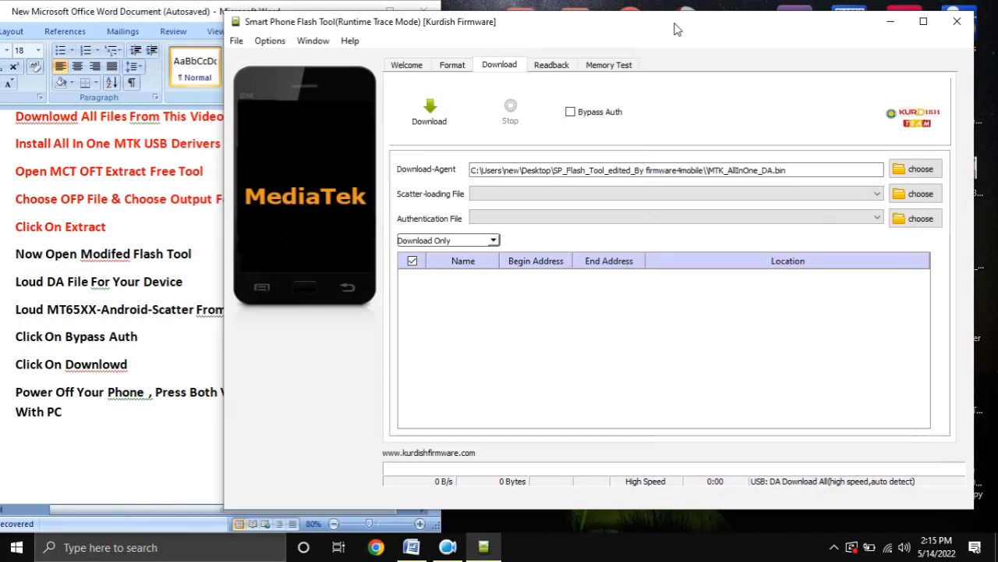
# Reduce the font size of the "Now Open Modifed Flash Tool" line in the Word document to 12
pyautogui.click(10, 260)
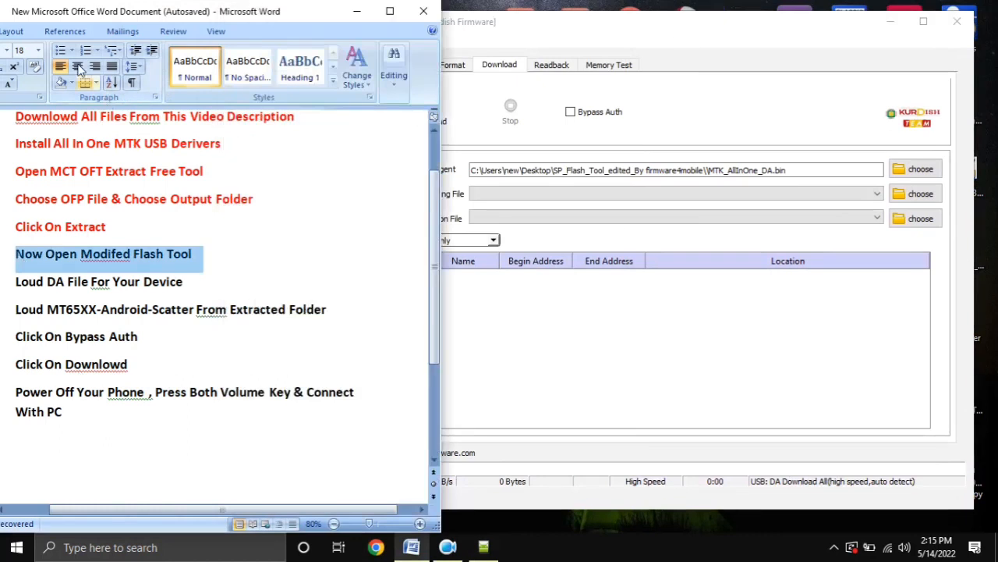
pyautogui.moveTo(50, 23); pyautogui.dragTo(77, 22)
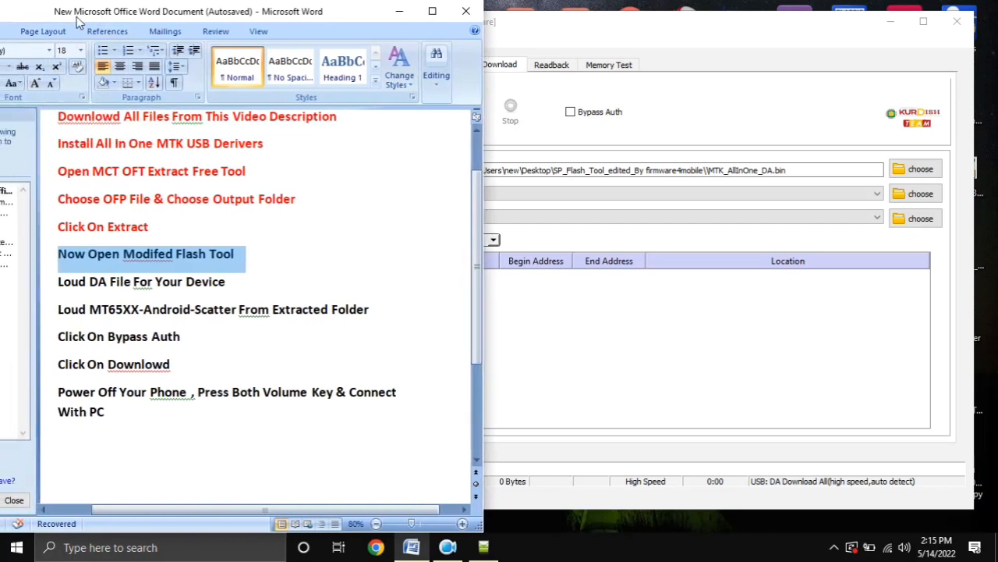
pyautogui.click(52, 83)
pyautogui.click(52, 84)
pyautogui.click(51, 83)
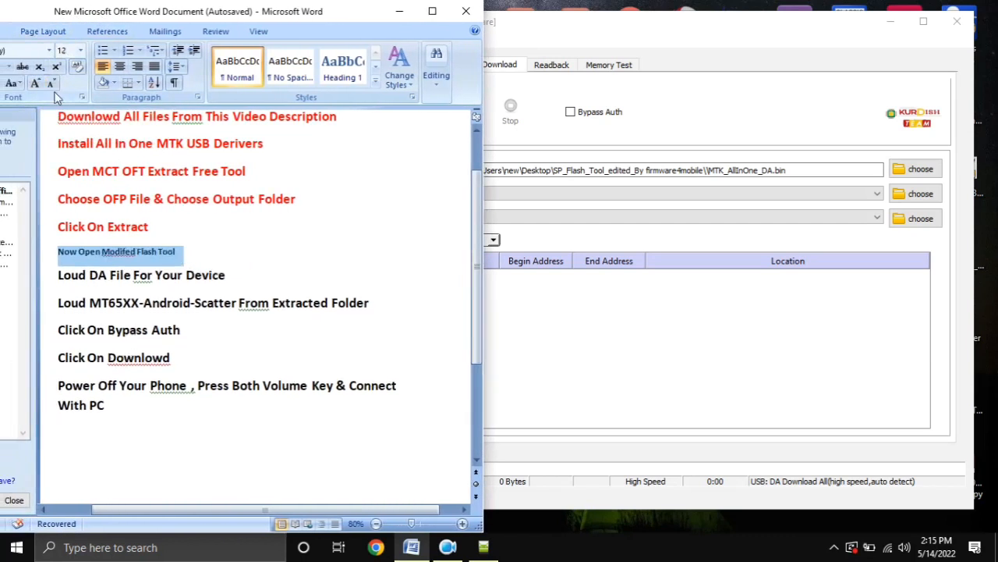
# Following the "Loud DA File For Your Device" instruction, load MTK_AllInOne_DA as the Download-Agent file in the flash tool
pyautogui.click(544, 45)
pyautogui.click(44, 290)
pyautogui.click(53, 288)
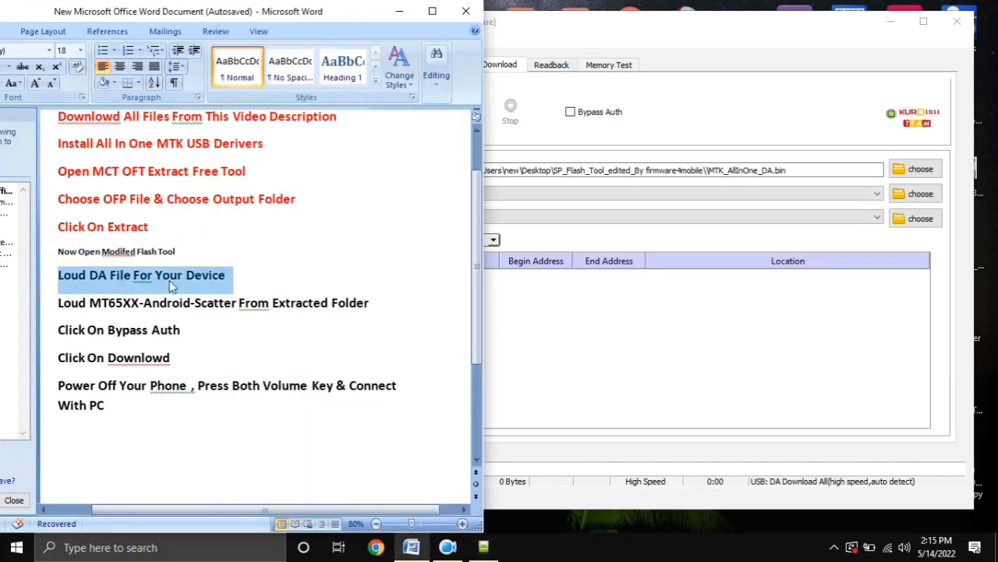
pyautogui.click(839, 94)
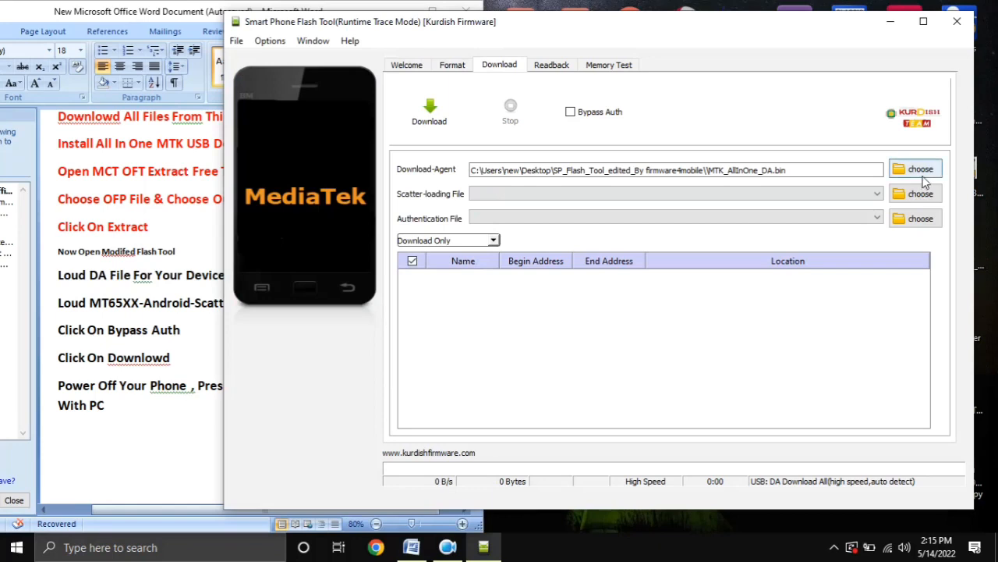
pyautogui.click(923, 176)
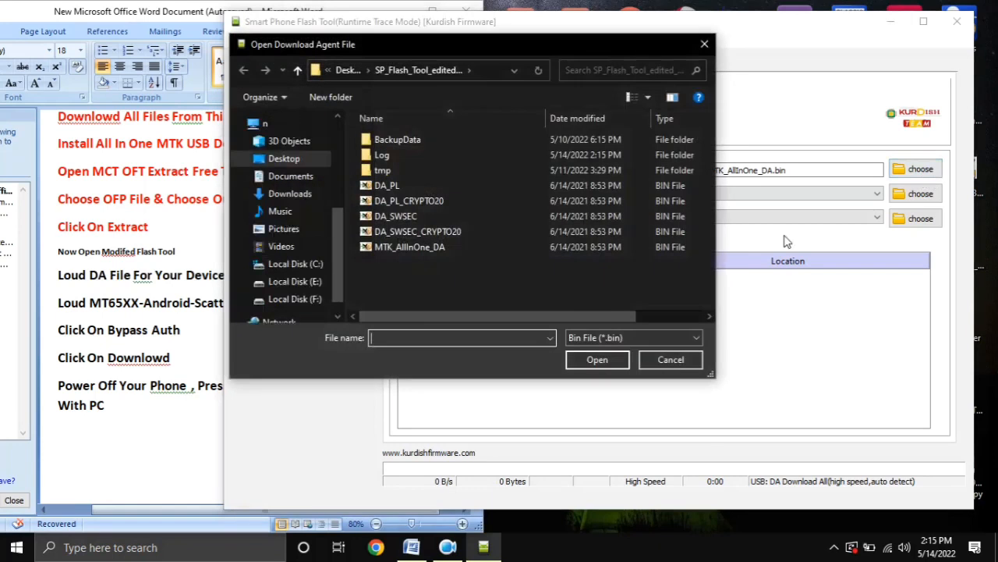
pyautogui.click(396, 248)
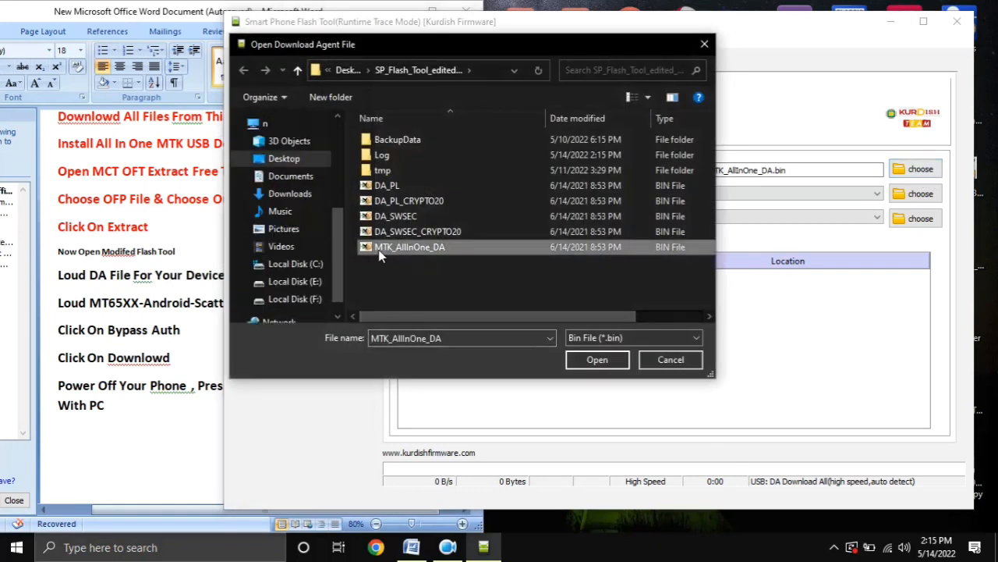
pyautogui.doubleClick(437, 251)
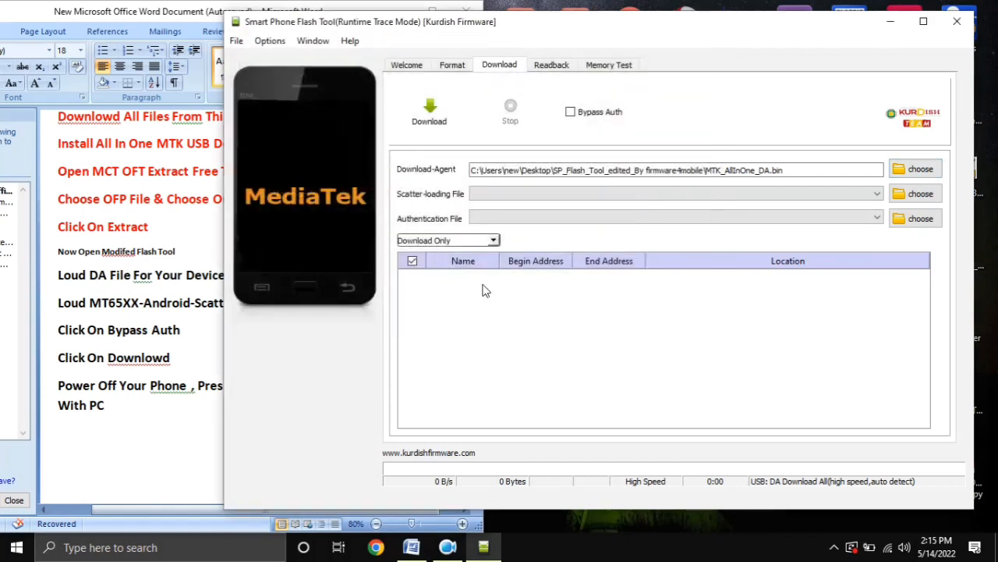
# Color the "Loud MT65XX-Android-Scatter From Extracted Folder" line in the Word document red
pyautogui.click(57, 306)
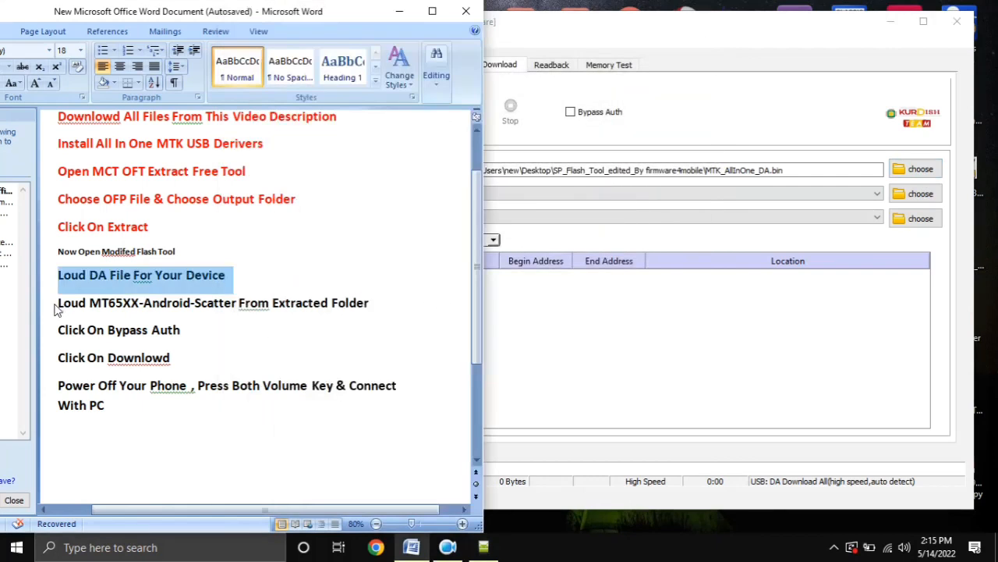
pyautogui.tripleClick(58, 306)
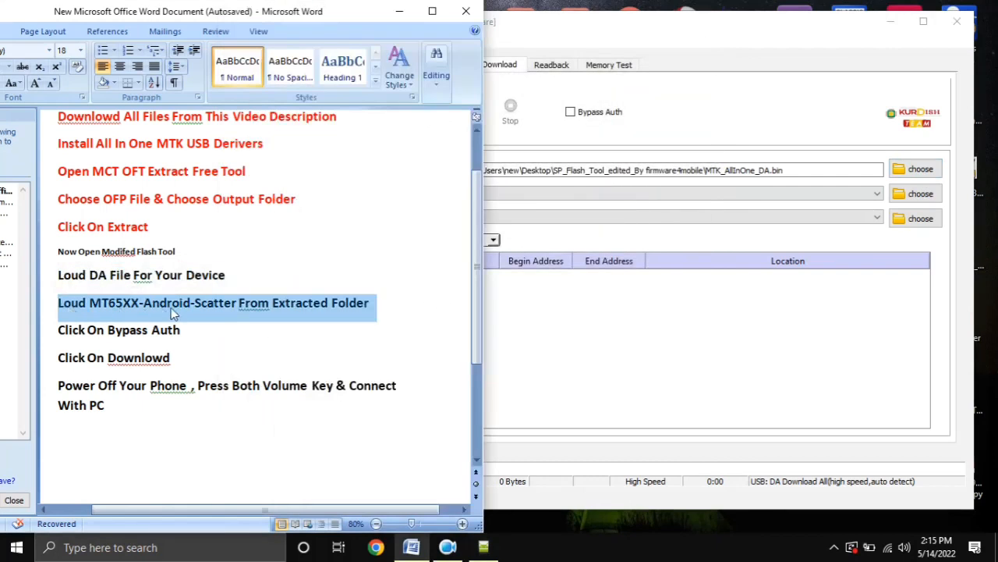
pyautogui.moveTo(209, 309)
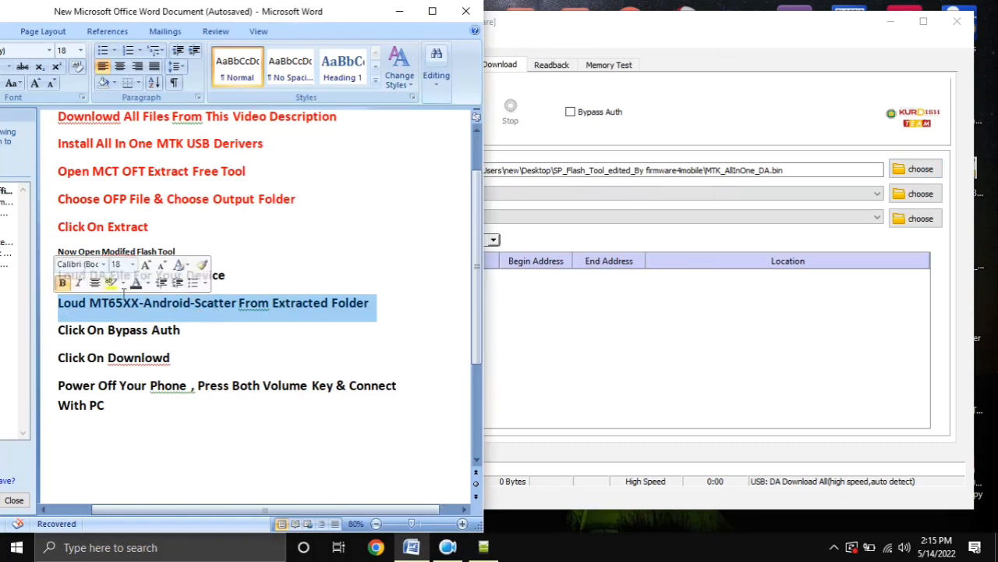
pyautogui.click(145, 286)
pyautogui.click(144, 408)
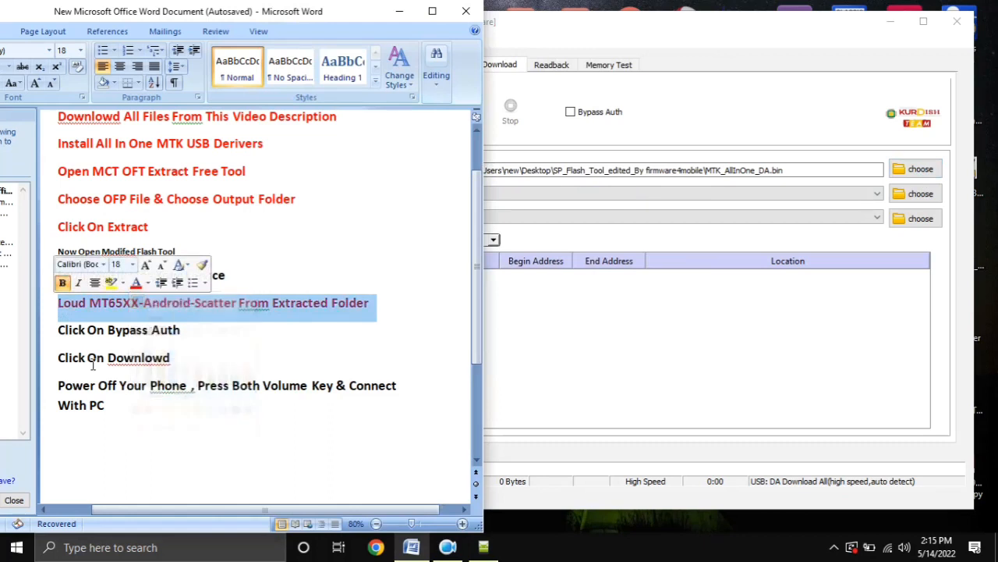
pyautogui.moveTo(56, 308); pyautogui.dragTo(358, 310)
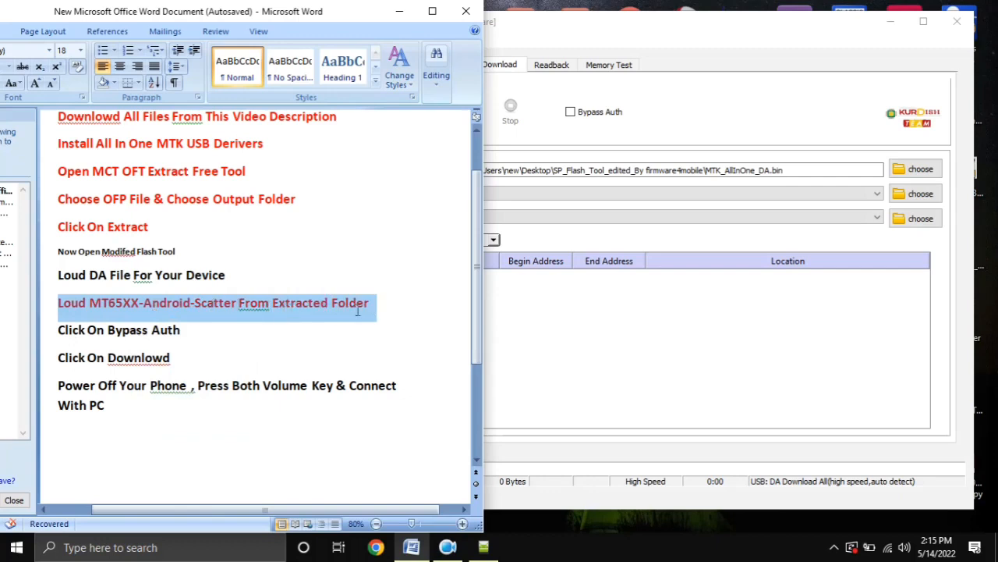
pyautogui.click(392, 317)
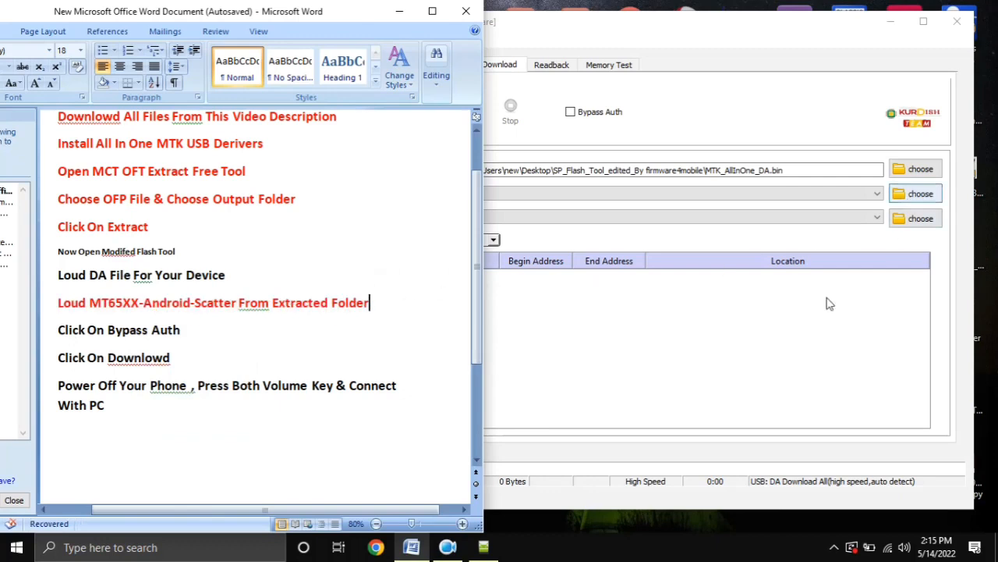
# Load MT6765_Android_scatter from the Oppo OFP folder's Extract Rom subfolder as the flash tool's scatter-loading file
pyautogui.click(913, 221)
pyautogui.click(918, 193)
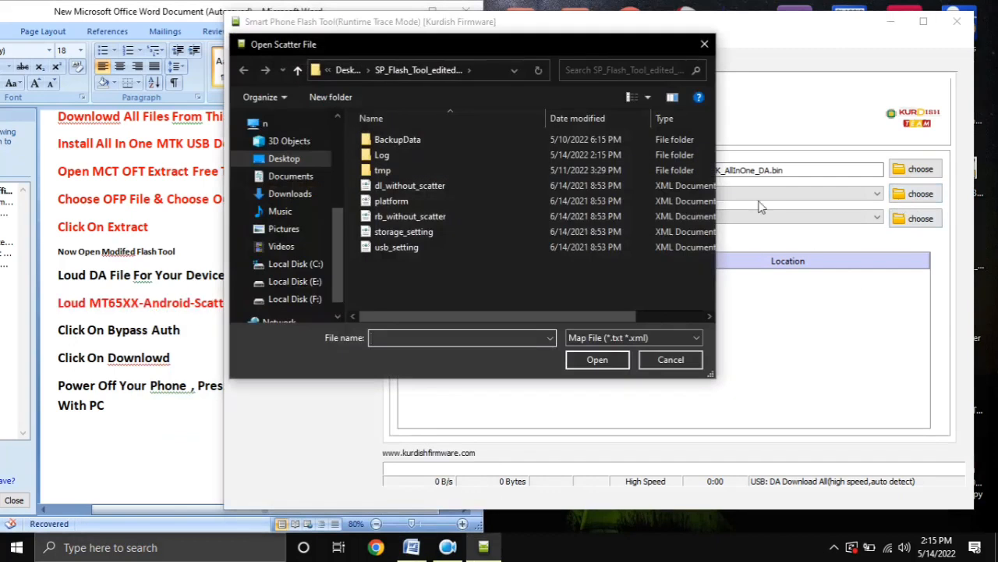
pyautogui.click(285, 162)
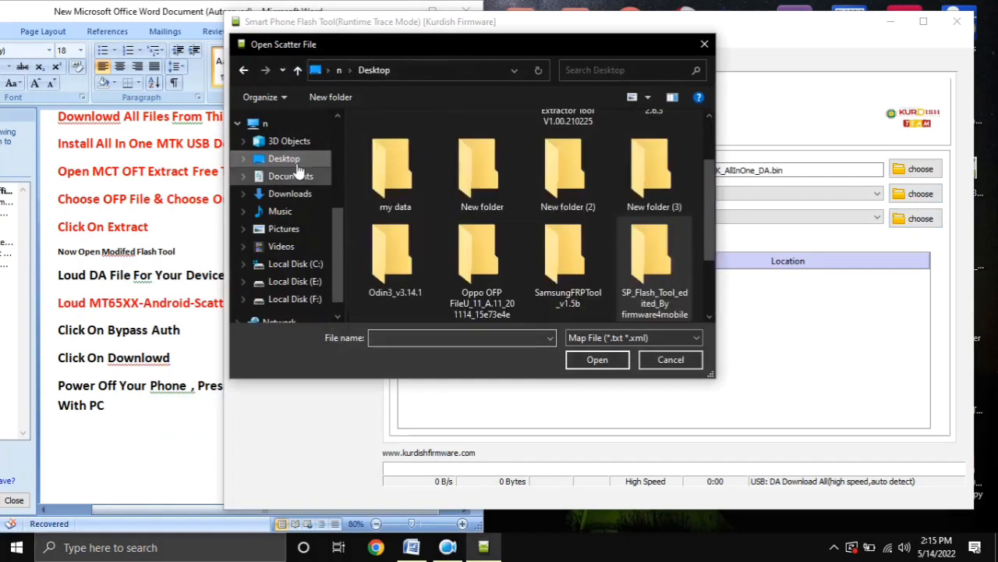
pyautogui.scroll(-1, 705, 207)
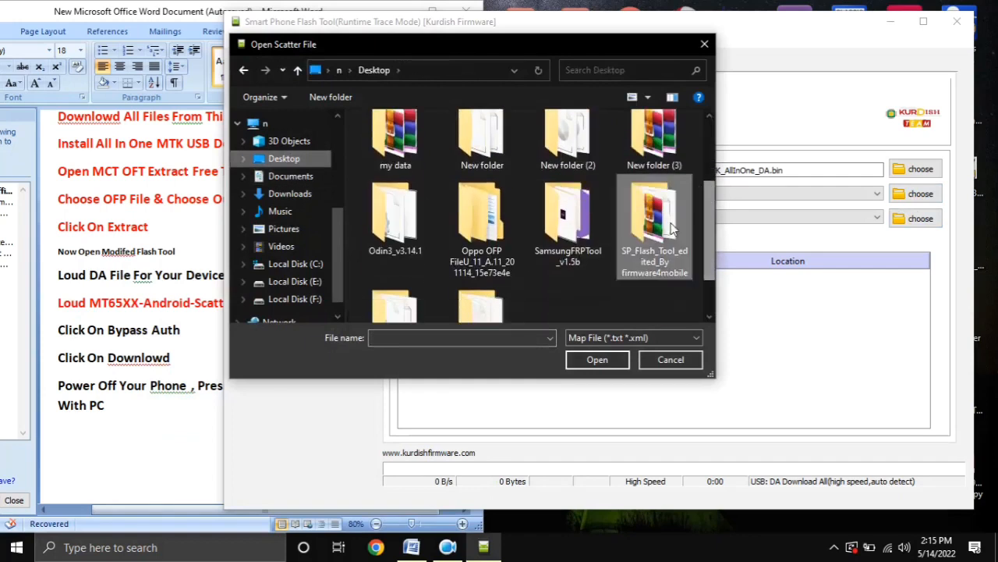
pyautogui.doubleClick(483, 251)
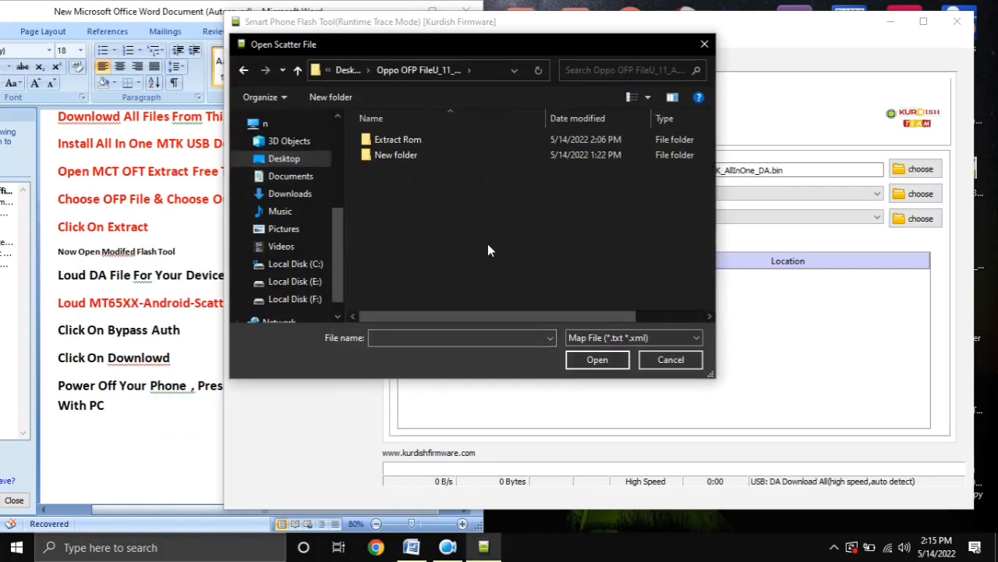
pyautogui.rightClick(404, 190)
pyautogui.moveTo(546, 201)
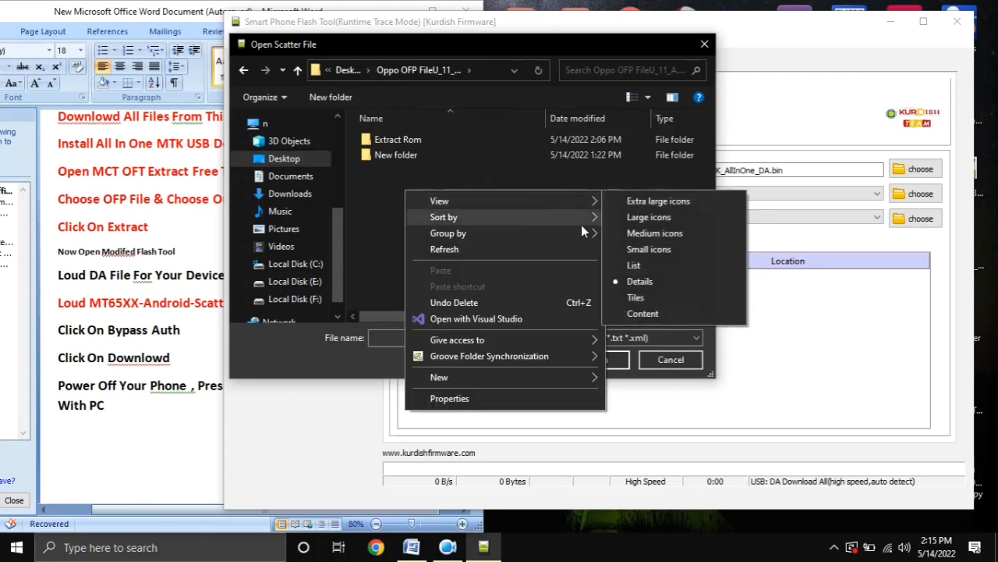
pyautogui.click(631, 215)
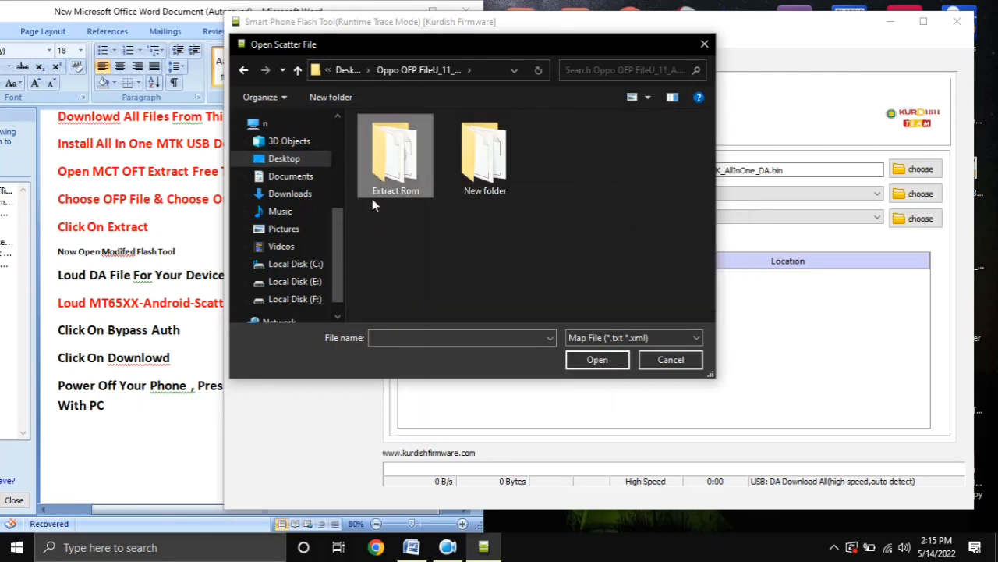
pyautogui.doubleClick(393, 168)
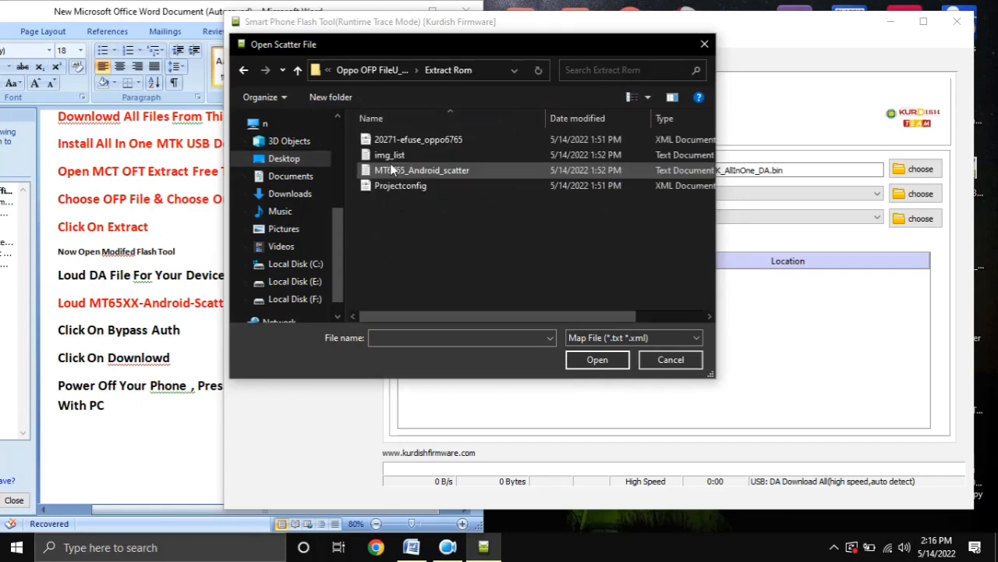
pyautogui.click(438, 176)
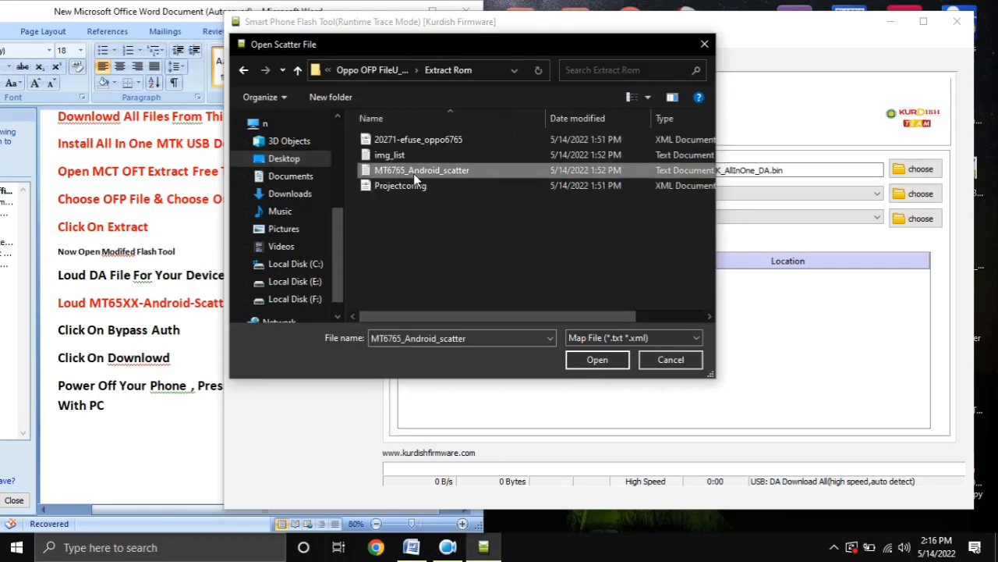
pyautogui.doubleClick(408, 173)
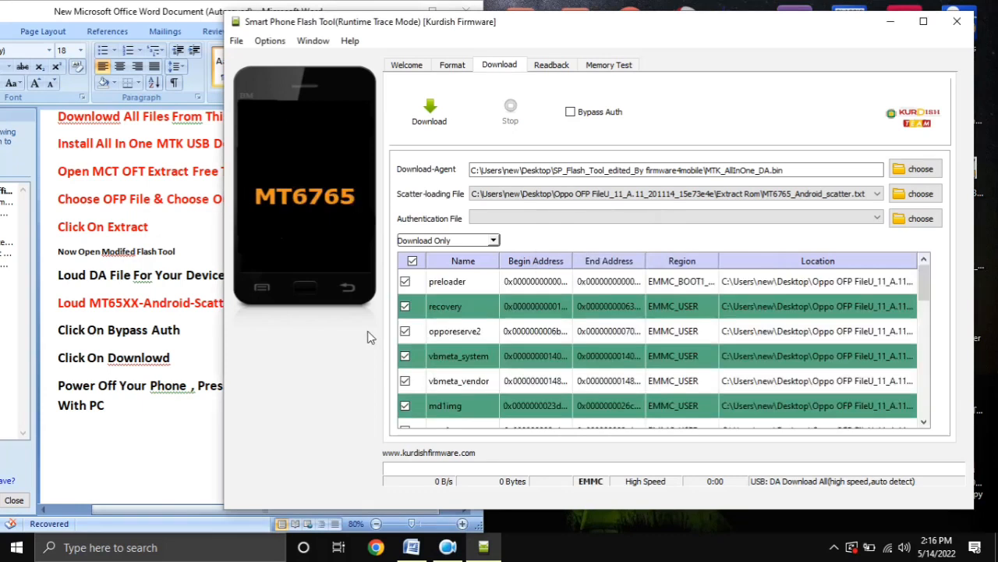
# Review the loaded partition list from preloader to userdata and check the download mode options
pyautogui.scroll(-5, 490, 347)
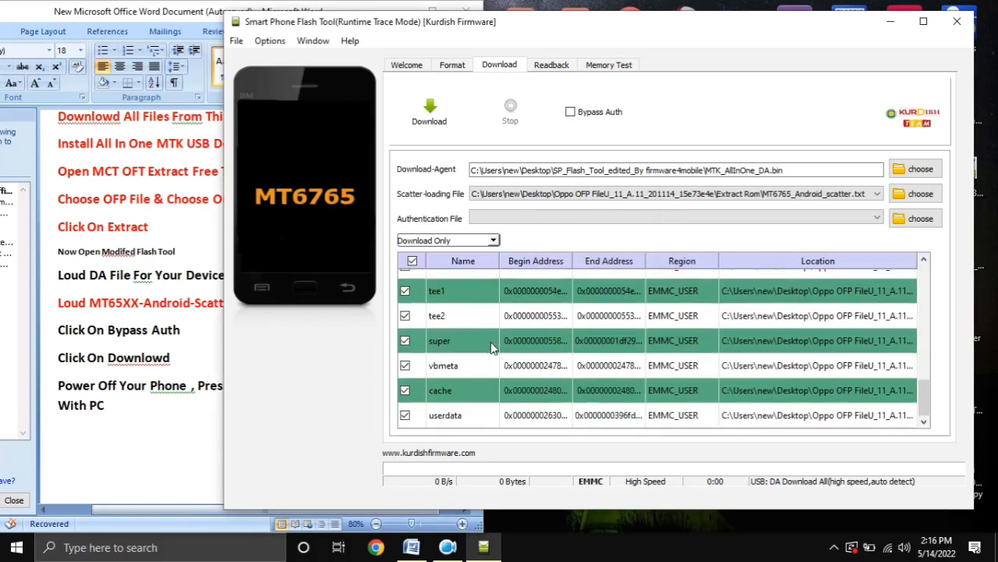
pyautogui.scroll(5, 492, 347)
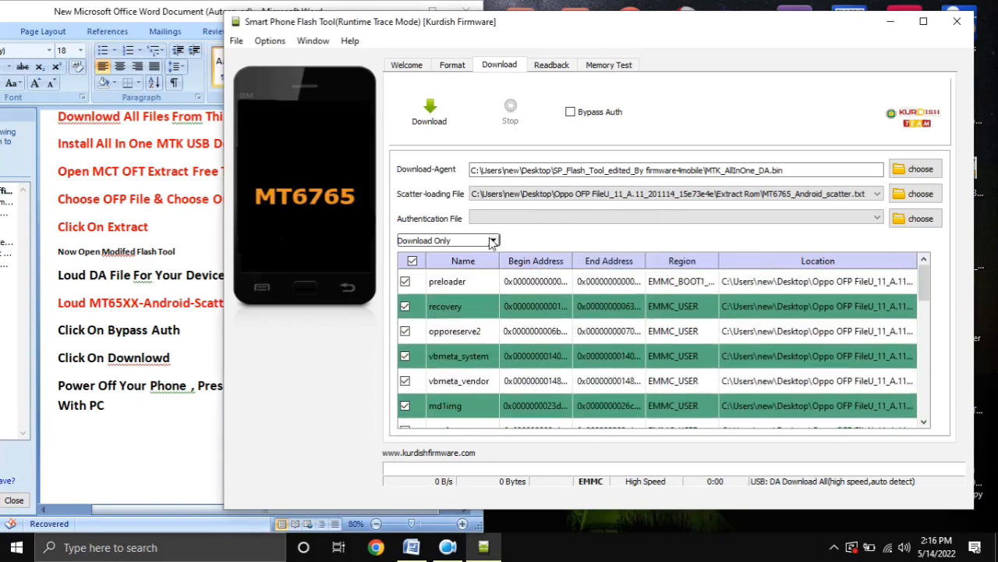
pyautogui.click(493, 240)
pyautogui.click(479, 267)
# Following the "Click On Bypass Auth" instruction, enable Bypass Auth in the flash tool and set the download mode to Firmware Upgrade
pyautogui.click(123, 434)
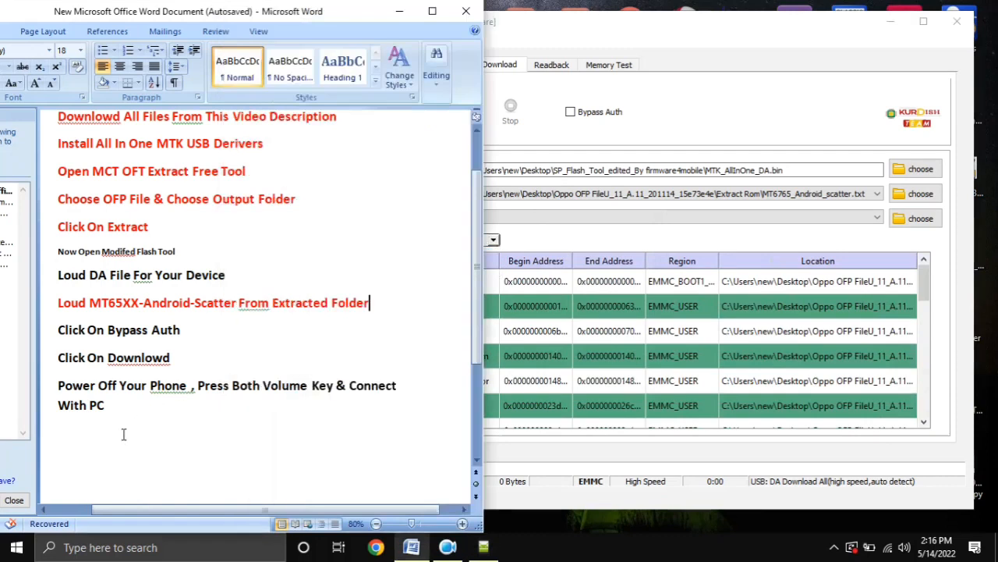
pyautogui.click(45, 333)
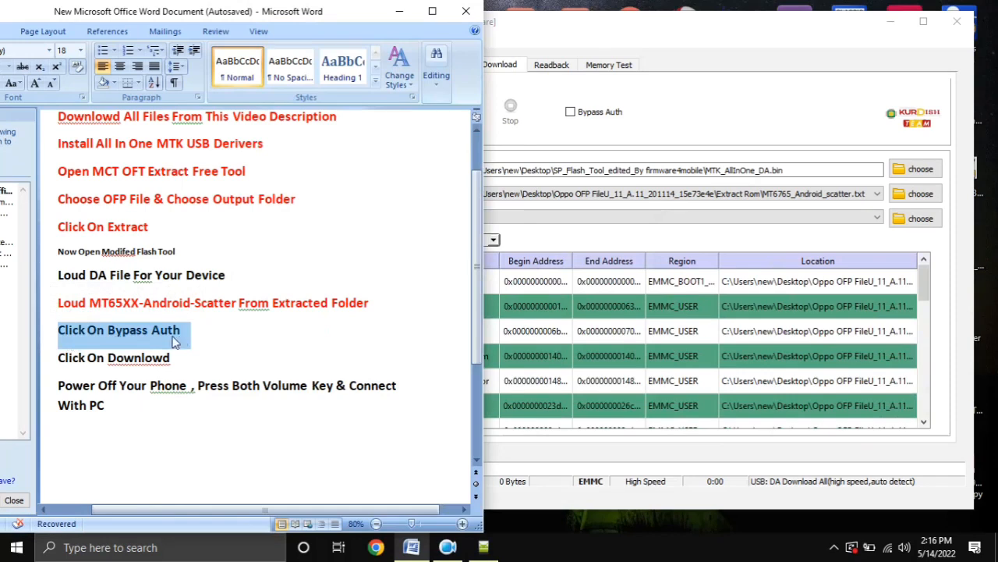
pyautogui.click(616, 144)
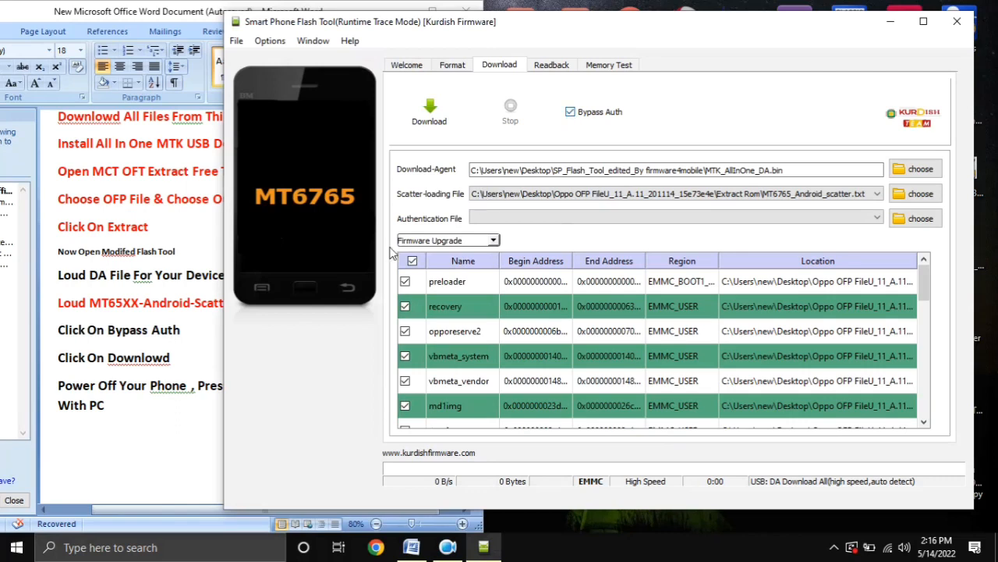
# Review the remaining Word instructions, highlighting the "Click On Downlowd" line and the line about powering off and connecting the phone
pyautogui.hotkey('alt', 'Tab')
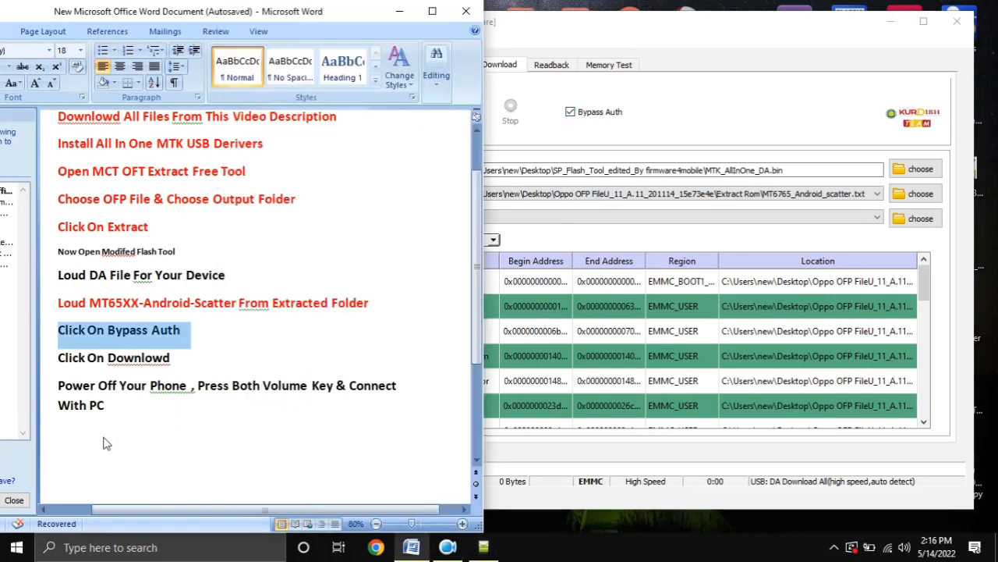
pyautogui.click(45, 365)
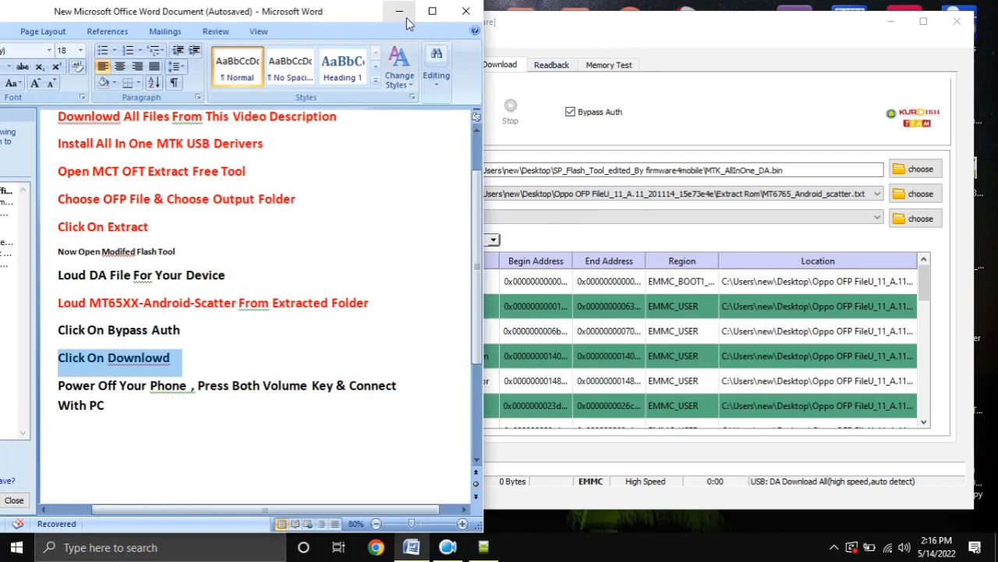
pyautogui.moveTo(331, 24); pyautogui.dragTo(315, 20)
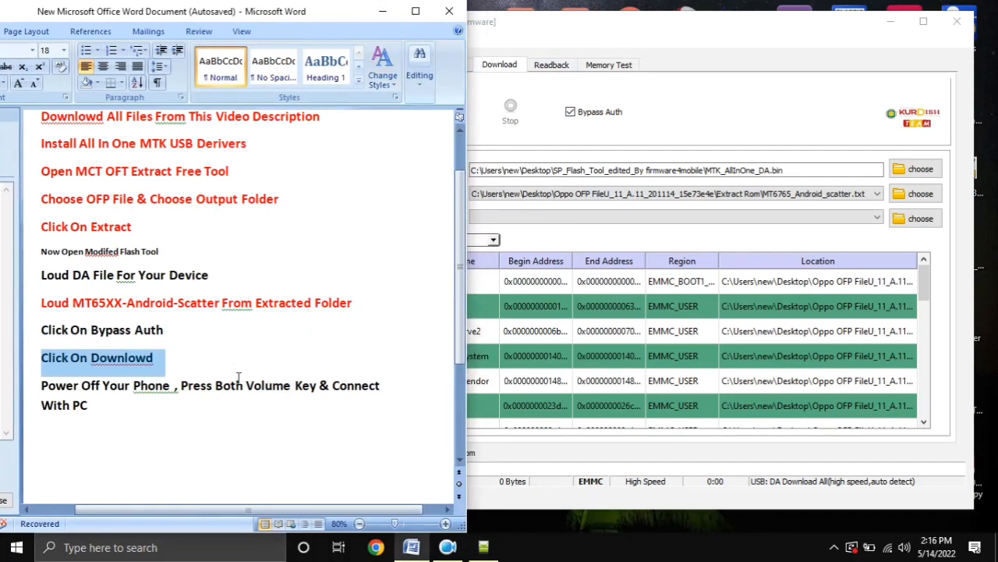
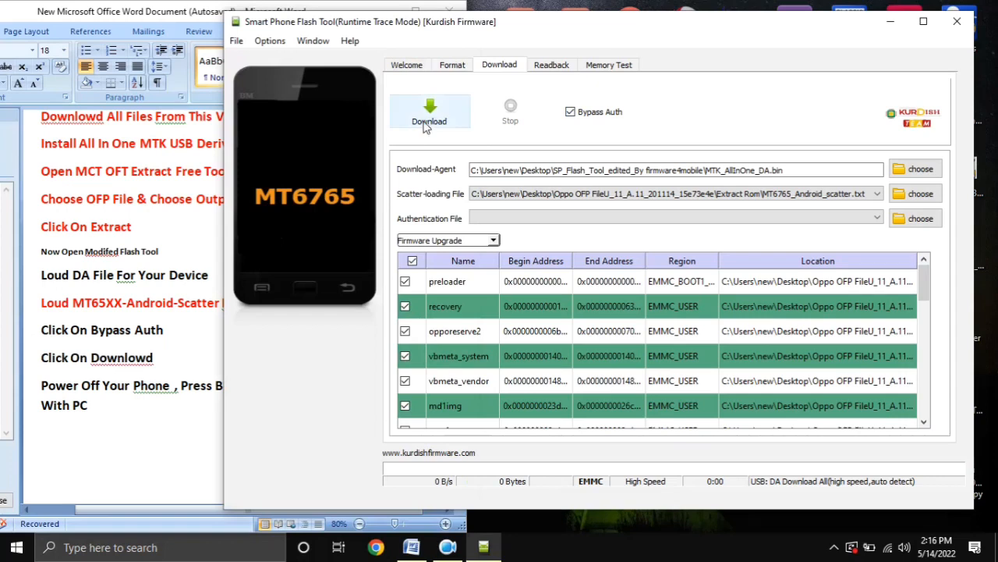
pyautogui.click(69, 416)
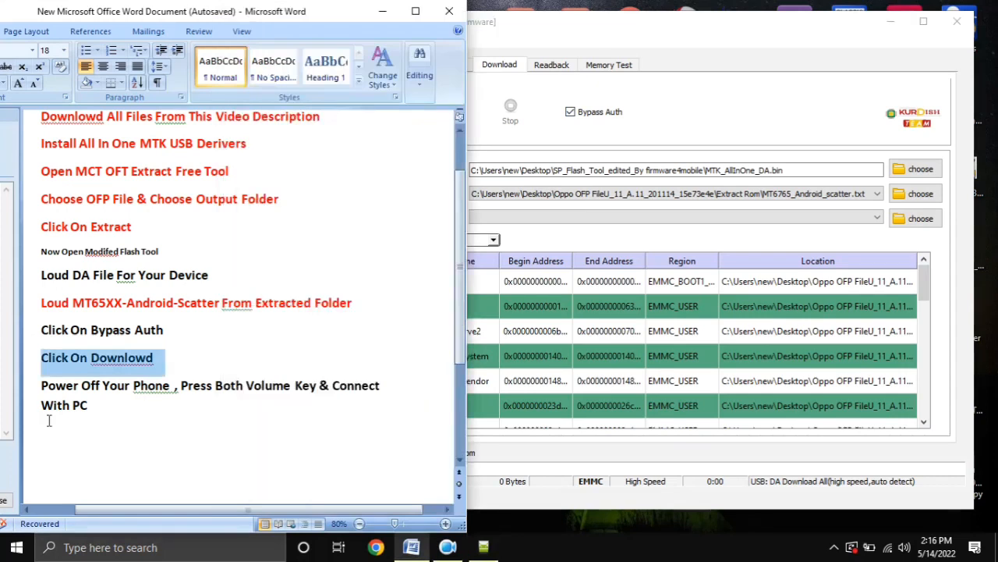
pyautogui.tripleClick(35, 387)
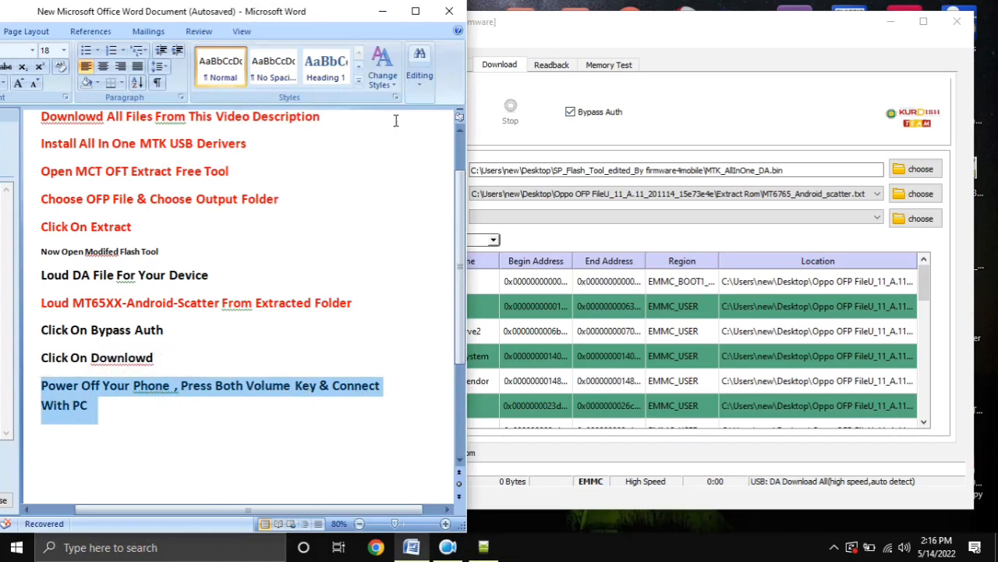
# Minimize the Word document, open Device Manager from the computer's system properties, and close the System window
pyautogui.click(382, 11)
pyautogui.rightClick(31, 109)
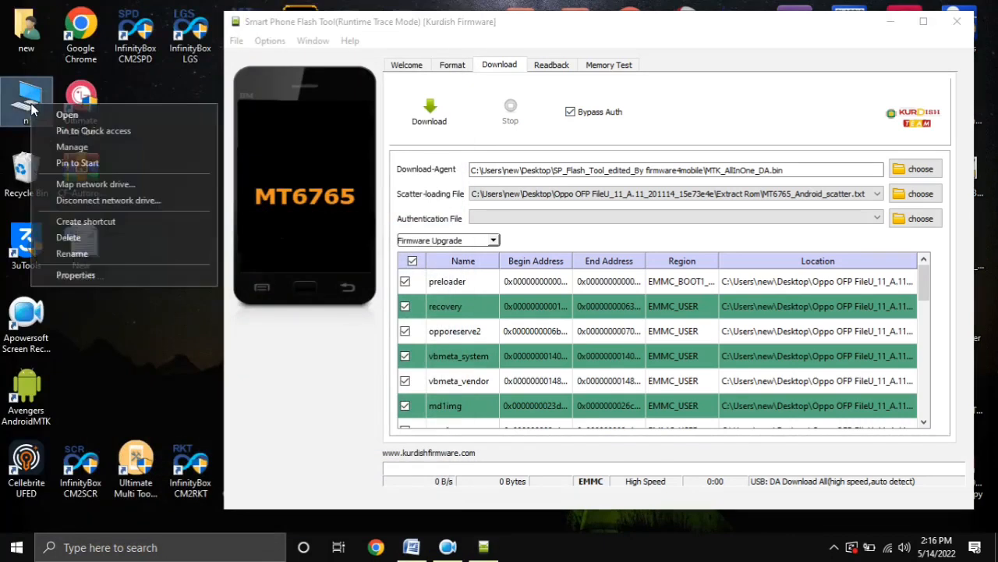
pyautogui.click(117, 301)
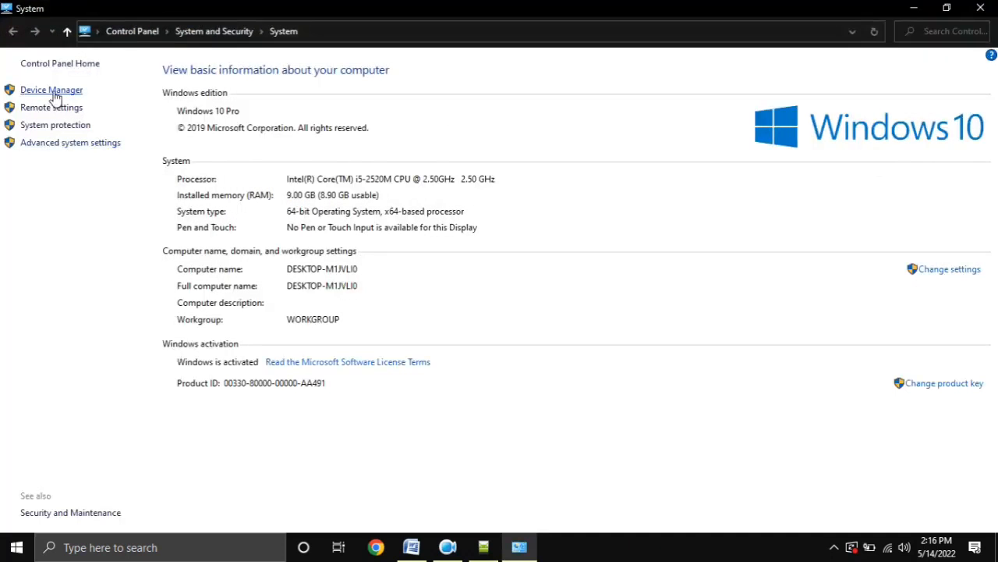
pyautogui.click(53, 91)
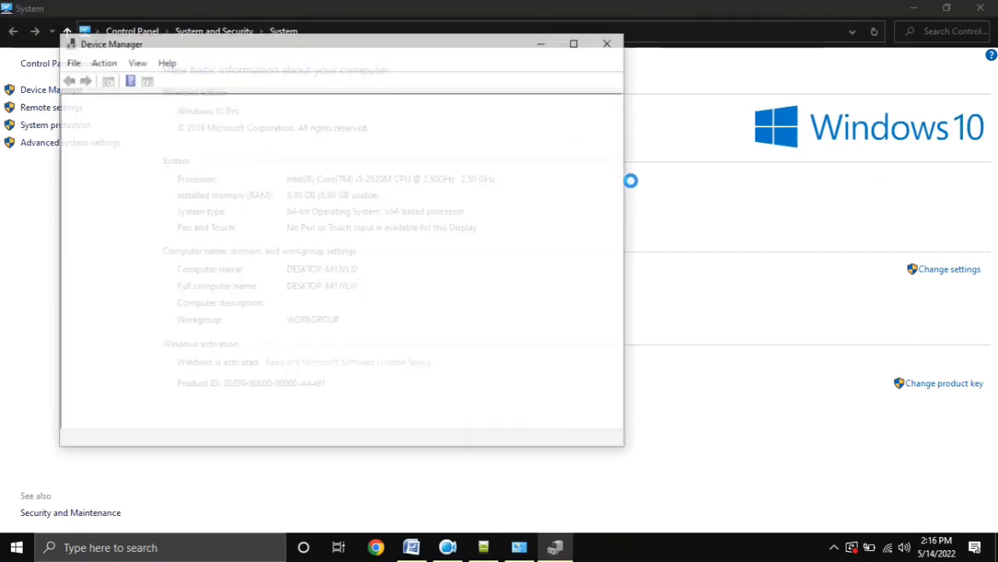
pyautogui.click(980, 8)
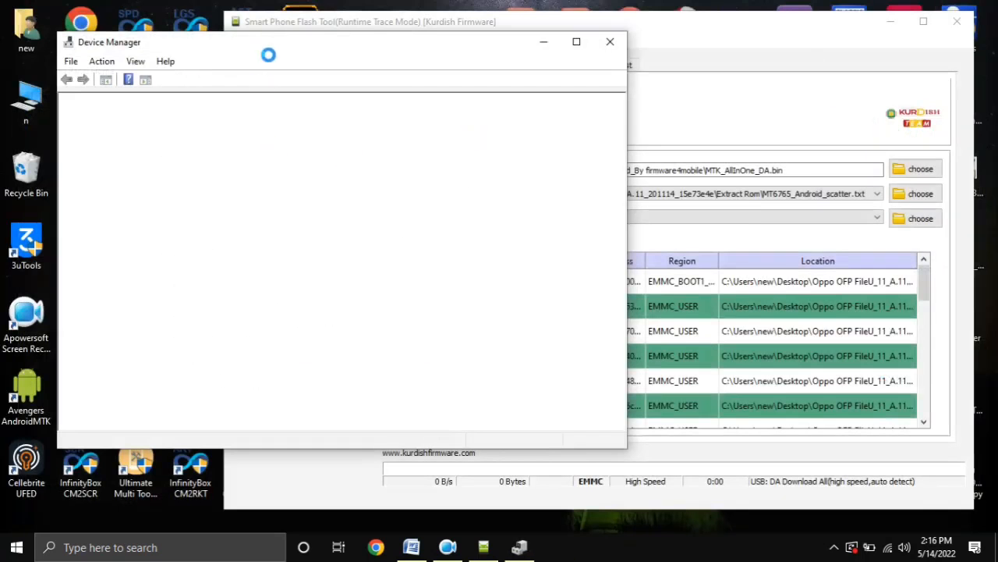
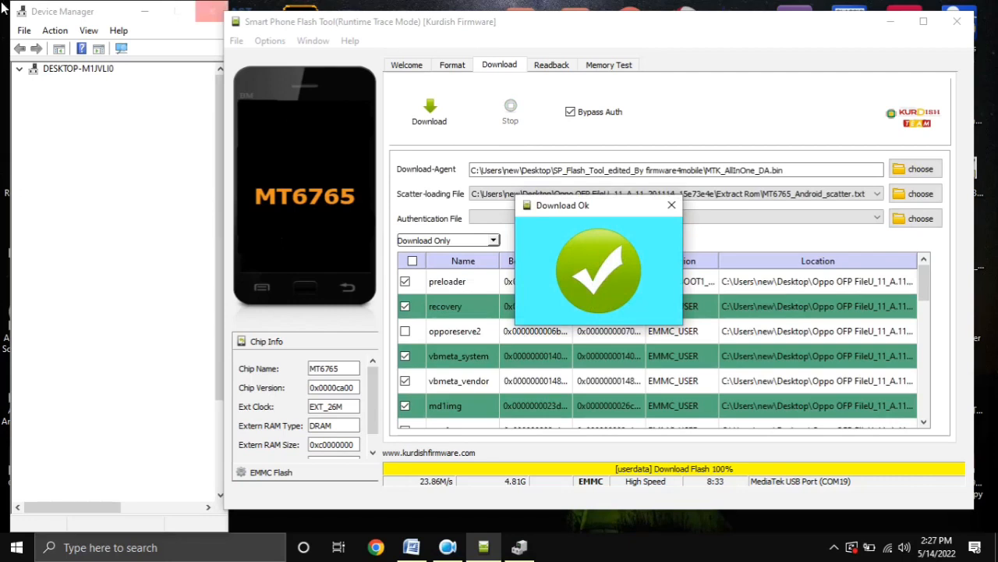
# Dismiss the Download Ok dialog and close the flash tool
pyautogui.click(672, 205)
pyautogui.click(964, 30)
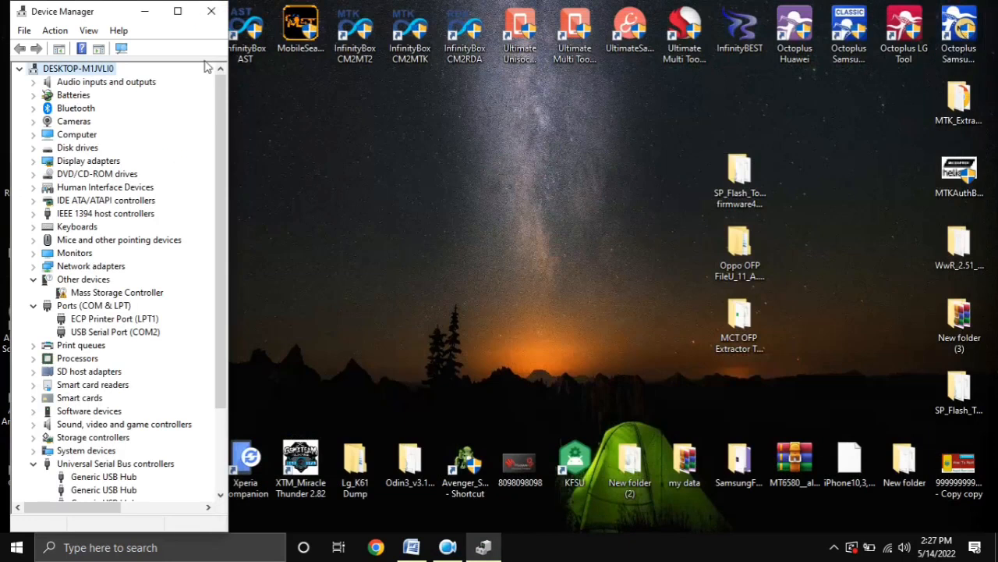